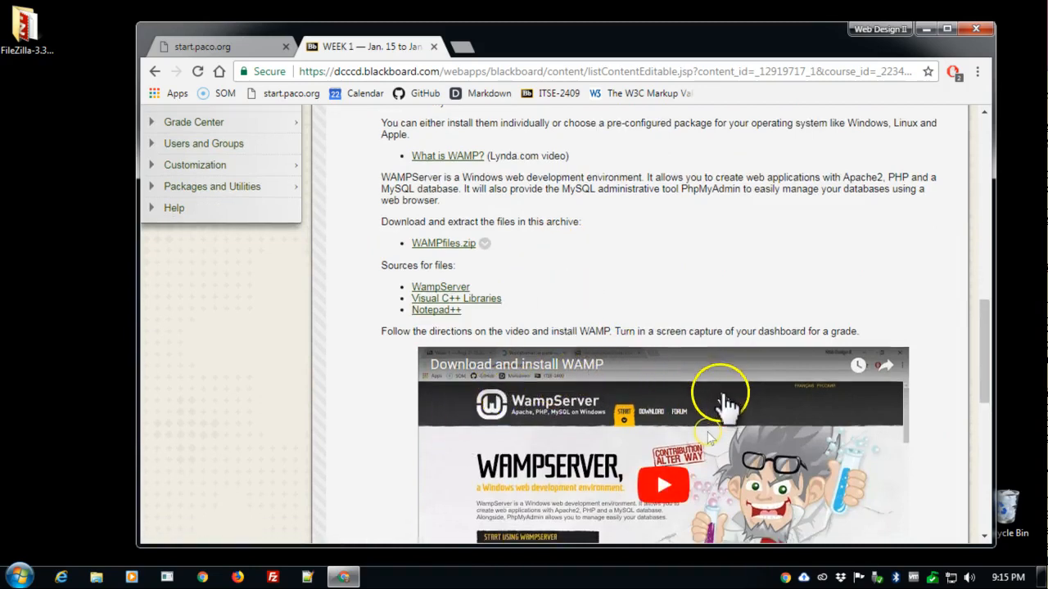
- Download wampserver3.1.0_x64.exe directly from the course page's WAMPServer backup link on Dropbox, declining the account sign-up
scroll(728, 409, "down", 2)
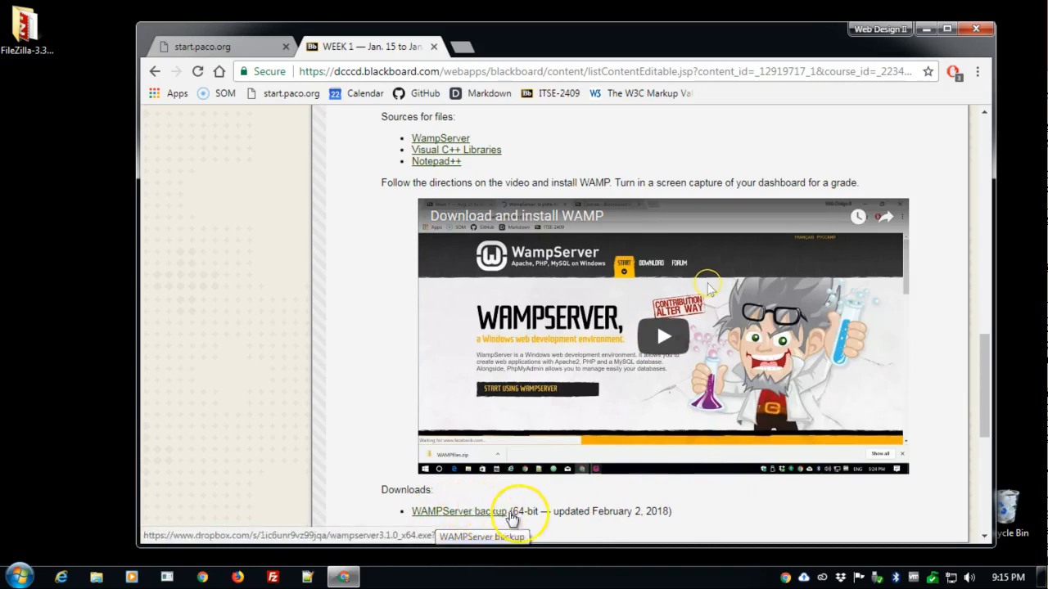
left_click(480, 514)
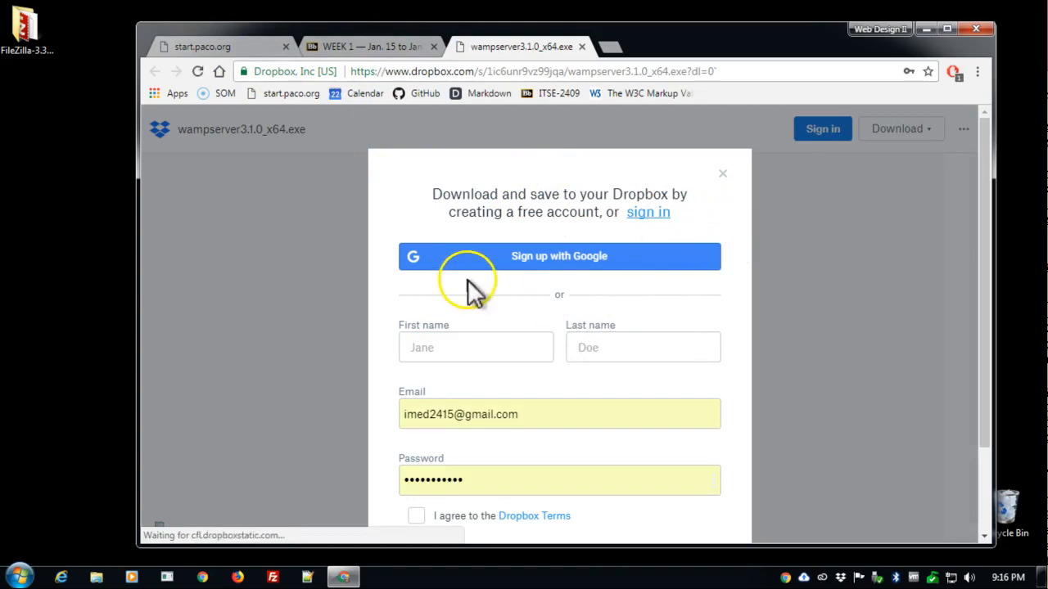
scroll(489, 330, "down", 1)
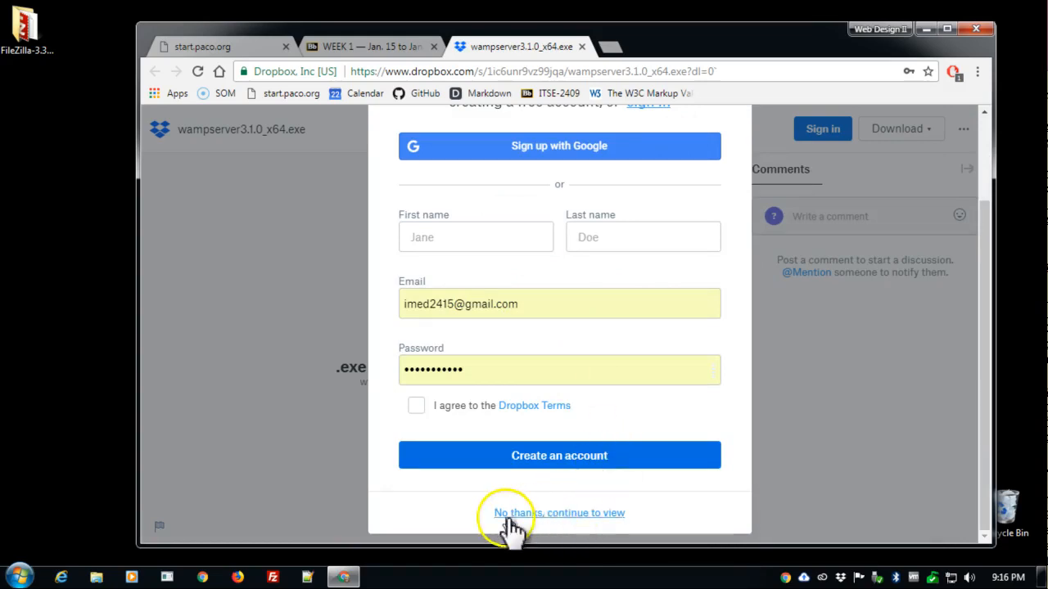
left_click(578, 514)
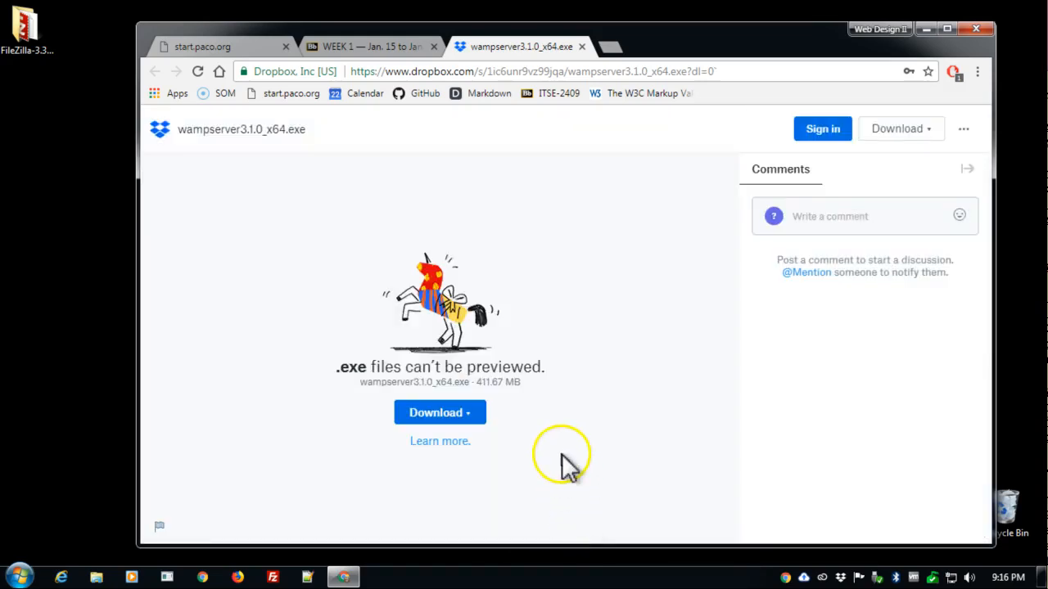
left_click(479, 424)
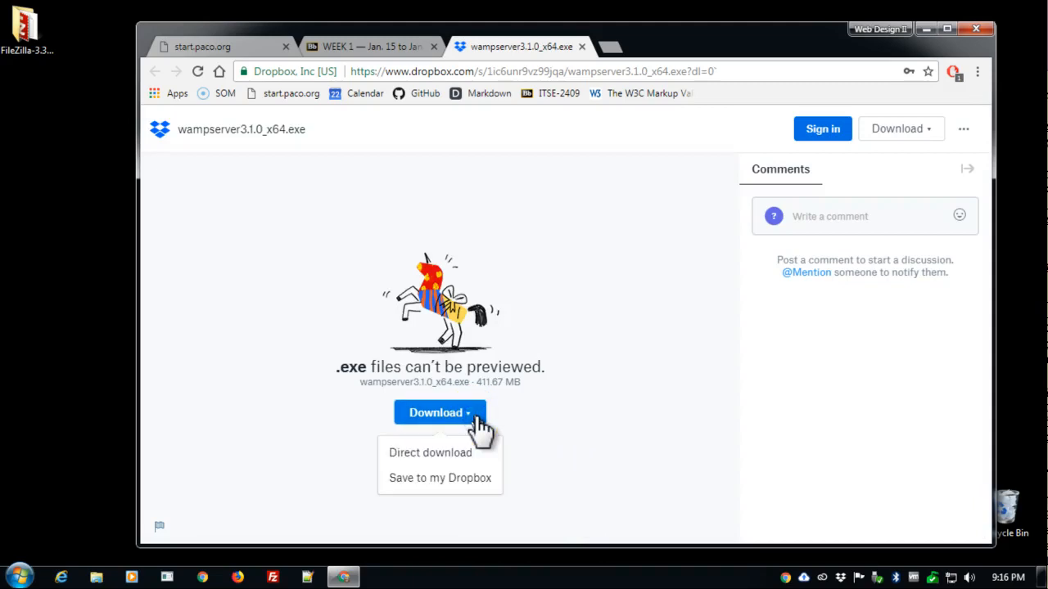
left_click(465, 464)
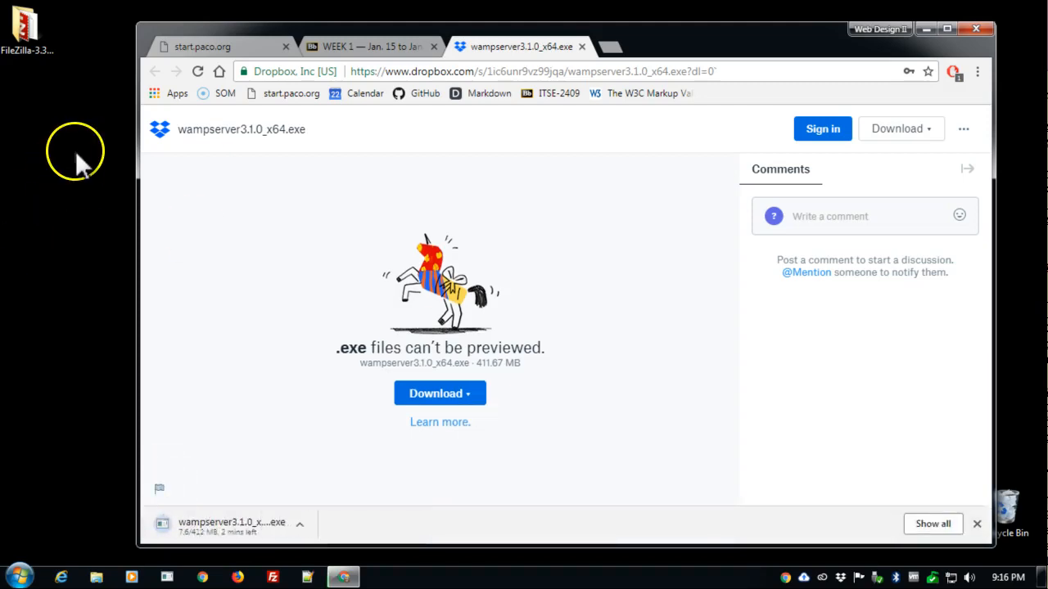
- Move the downloaded WampServer installer from its folder to the desktop, and close the Downloads window and Dropbox page
left_click(299, 525)
left_click(336, 473)
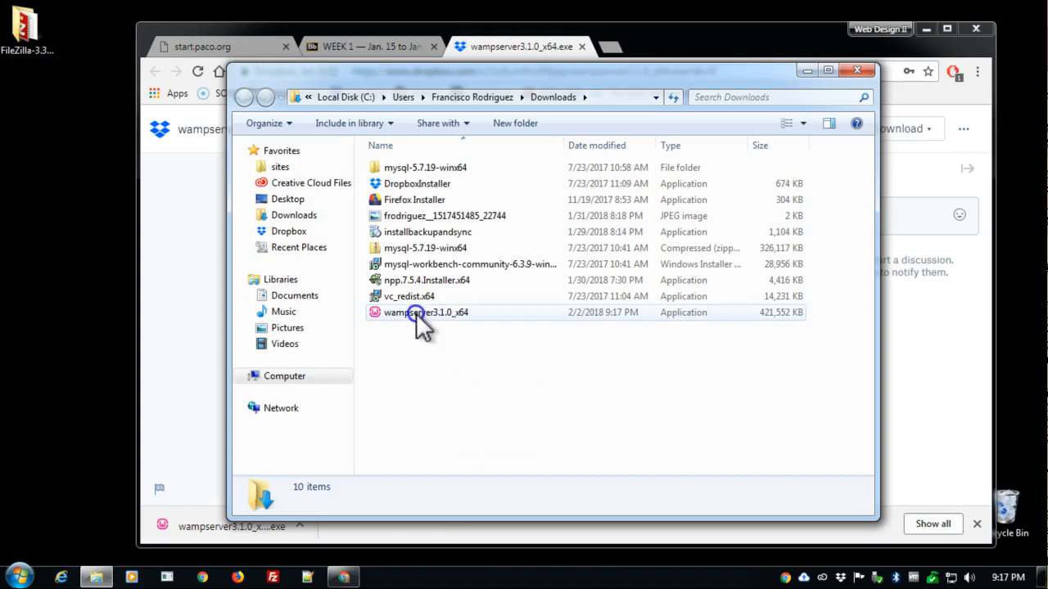
left_click_drag(411, 315, 68, 147)
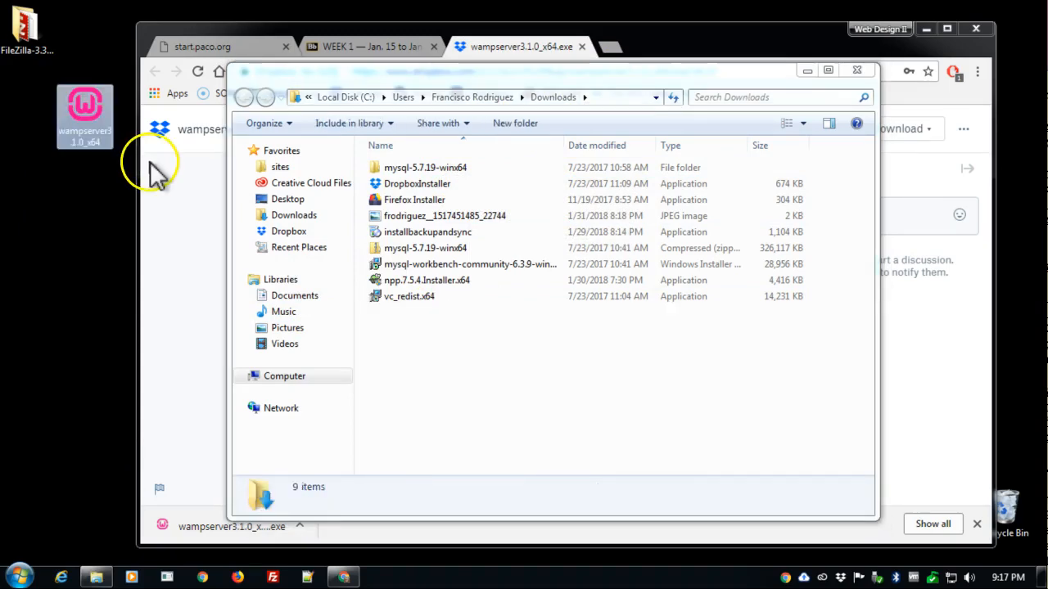
left_click_drag(100, 98, 44, 92)
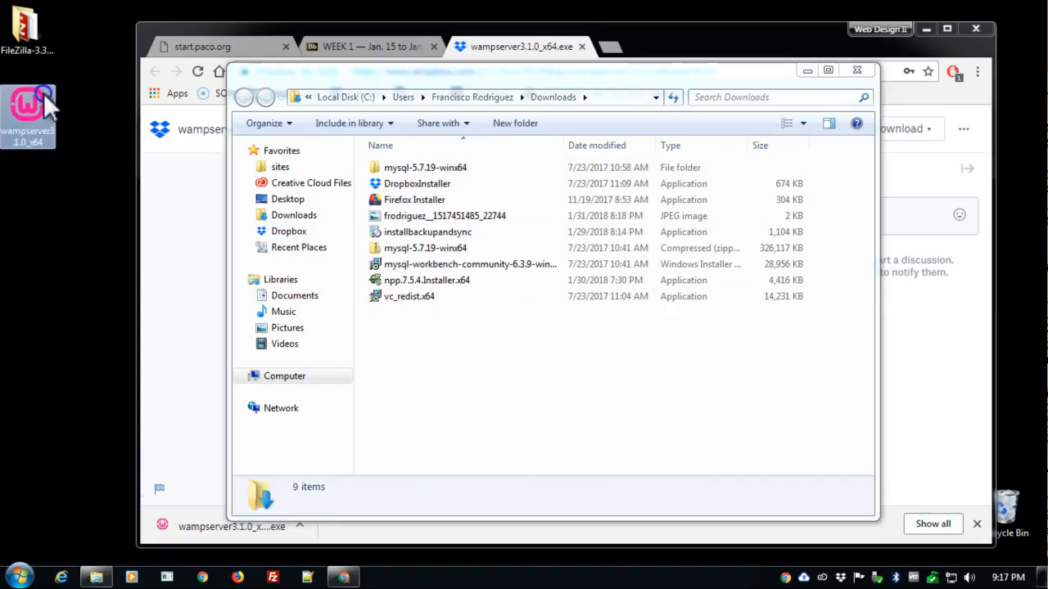
left_click(858, 69)
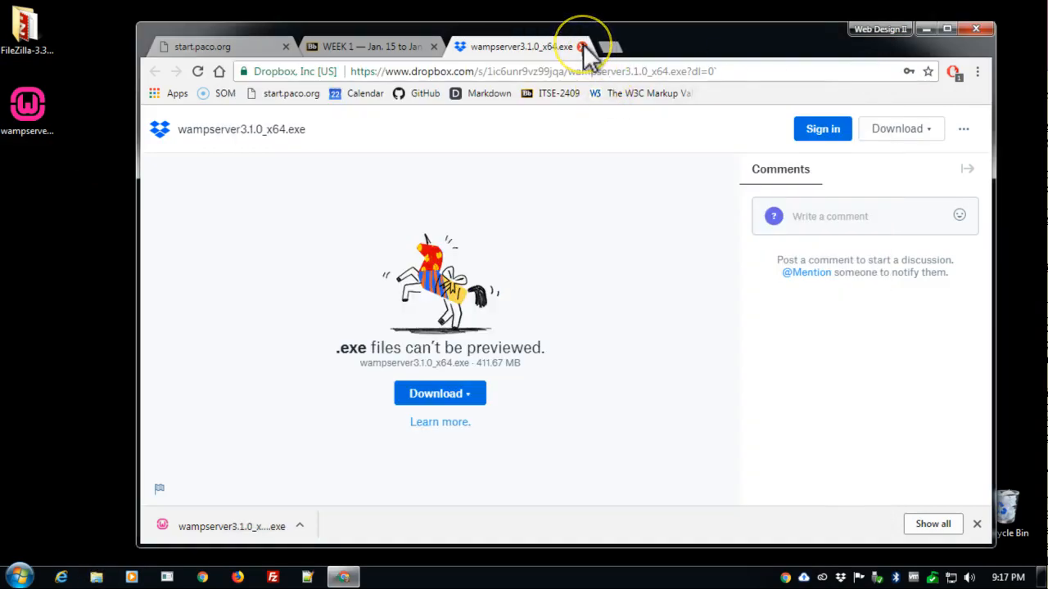
left_click(581, 47)
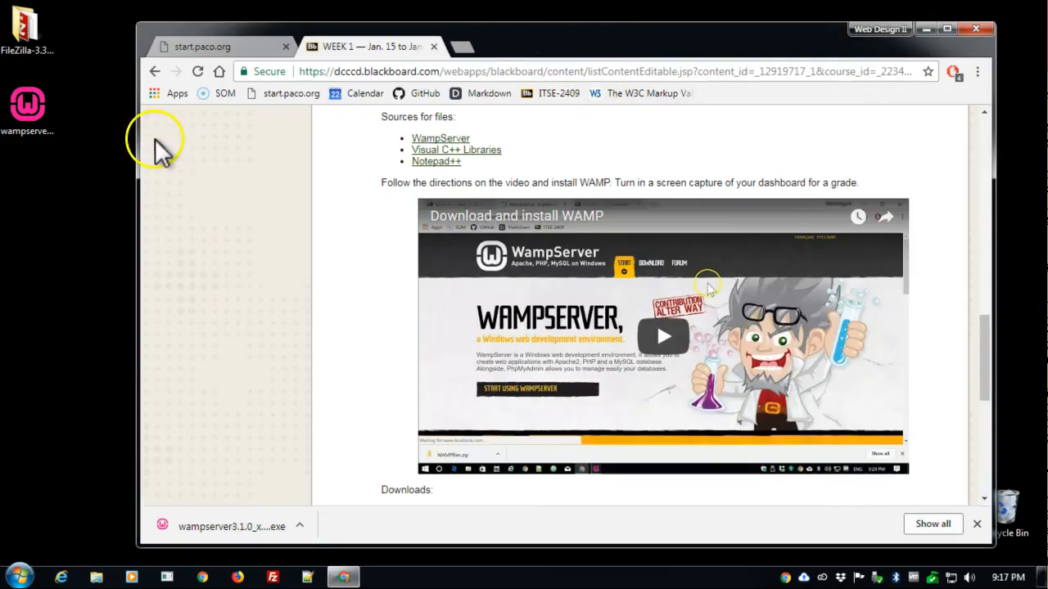
- Run the WampServer installer from the desktop, allowing it to make changes, with English as the setup language
double_click(36, 107)
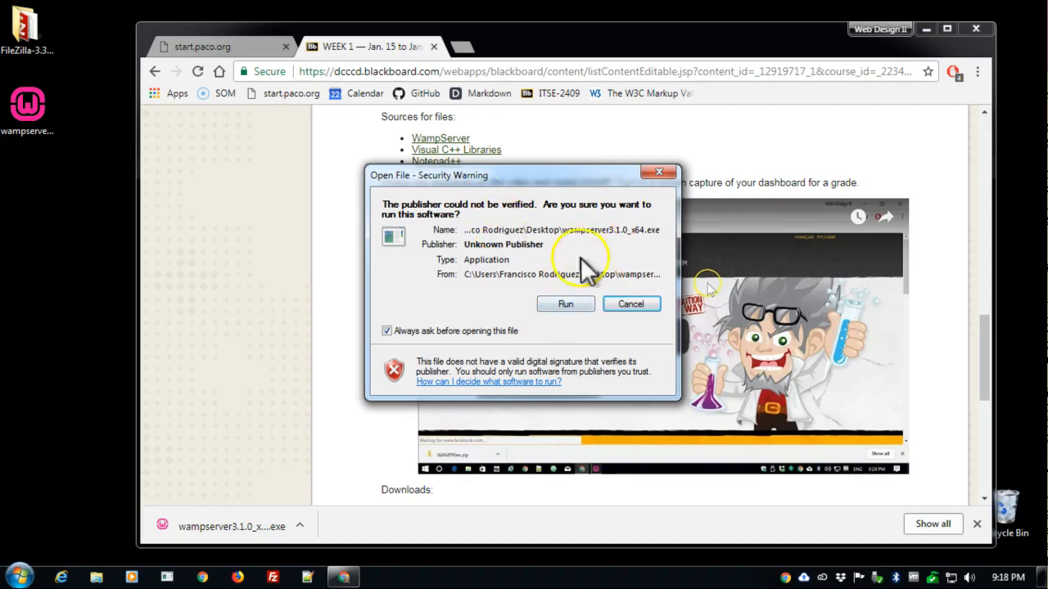
left_click(569, 307)
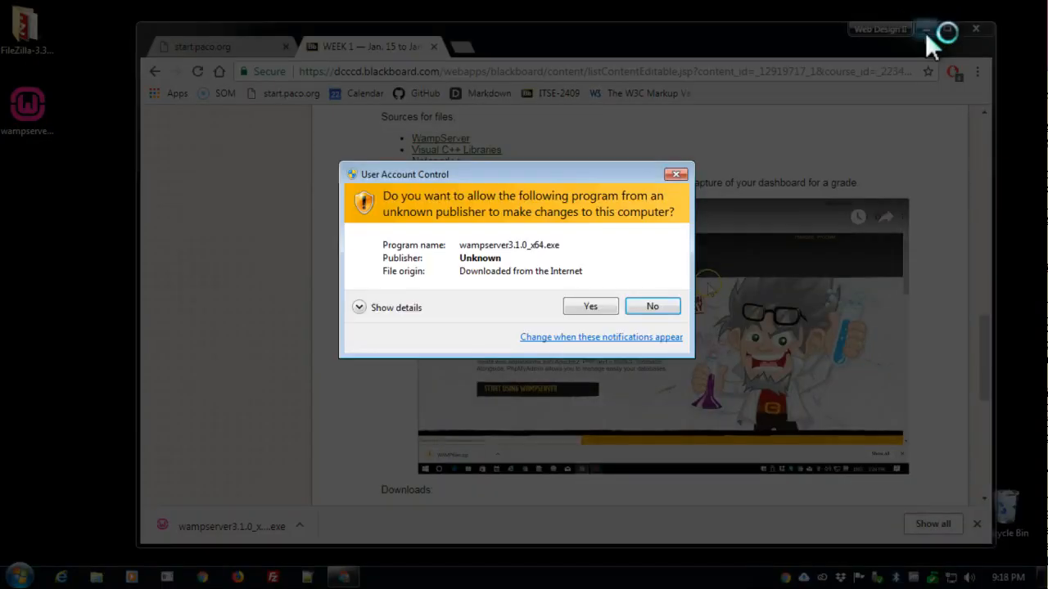
left_click(585, 308)
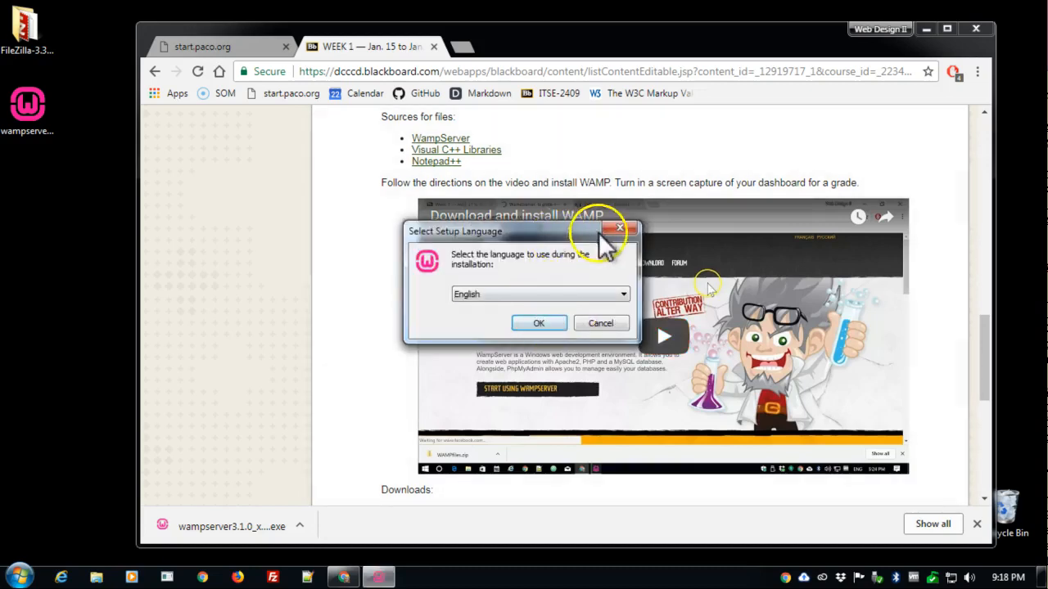
left_click(539, 325)
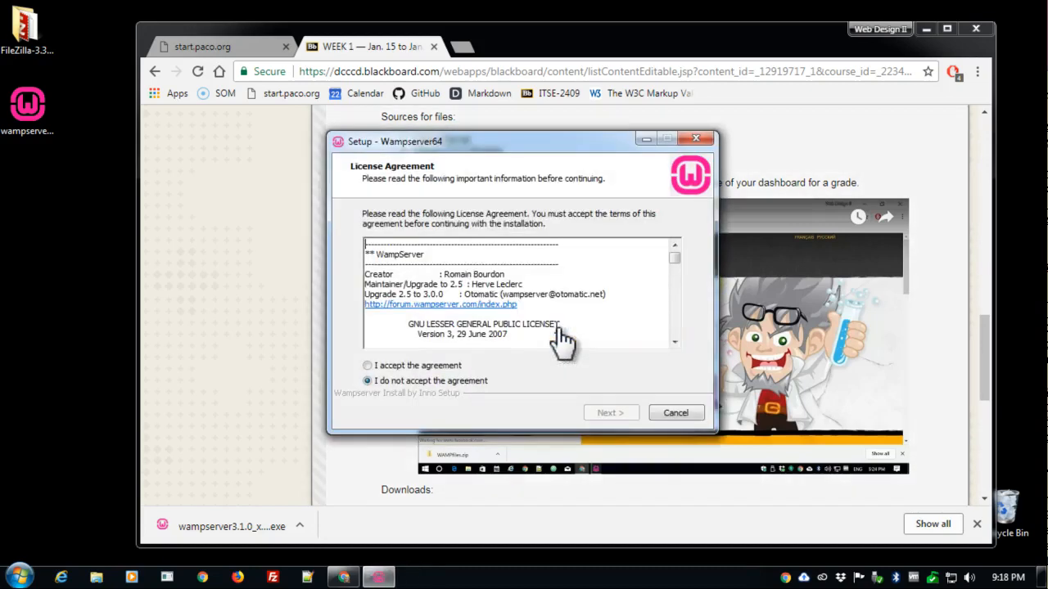
- Accept the WampServer license agreement and continue to the setup information page
left_click(443, 365)
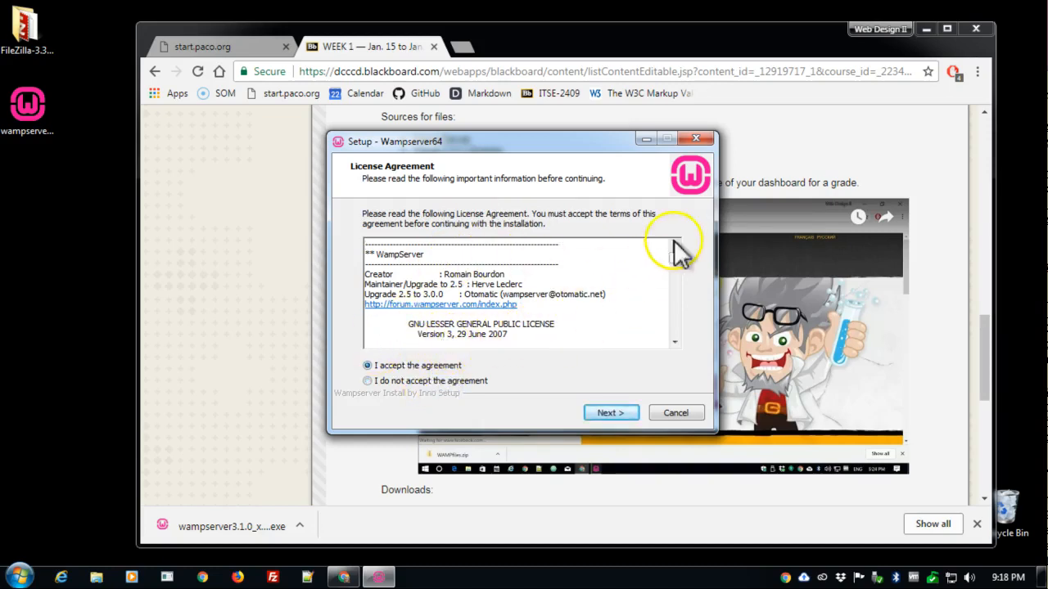
mouse_move(675, 257)
left_mouse_down()
mouse_move(667, 344)
mouse_move(684, 250)
left_mouse_up()
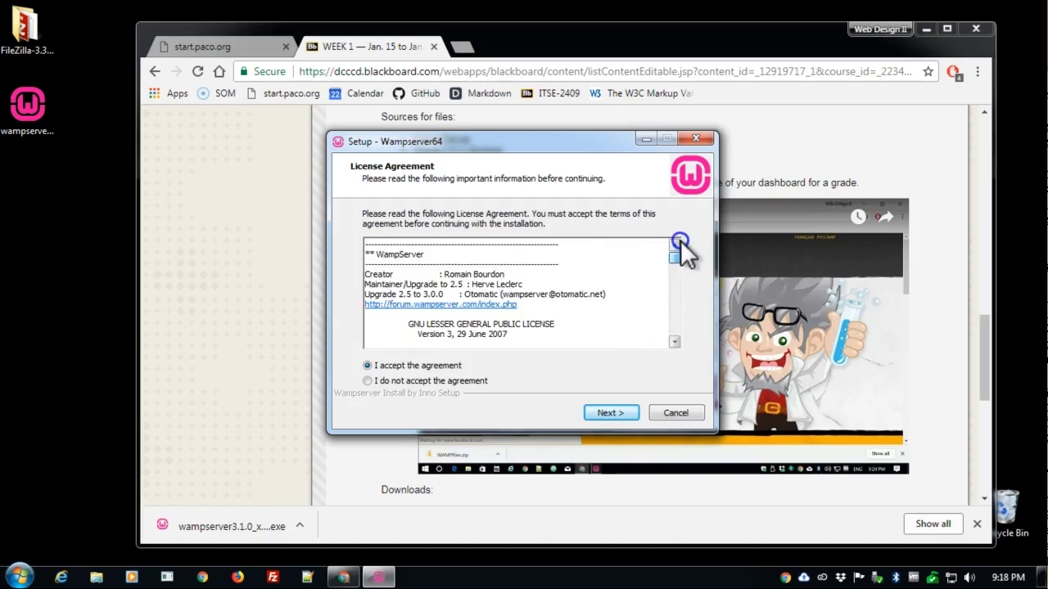
left_click(608, 413)
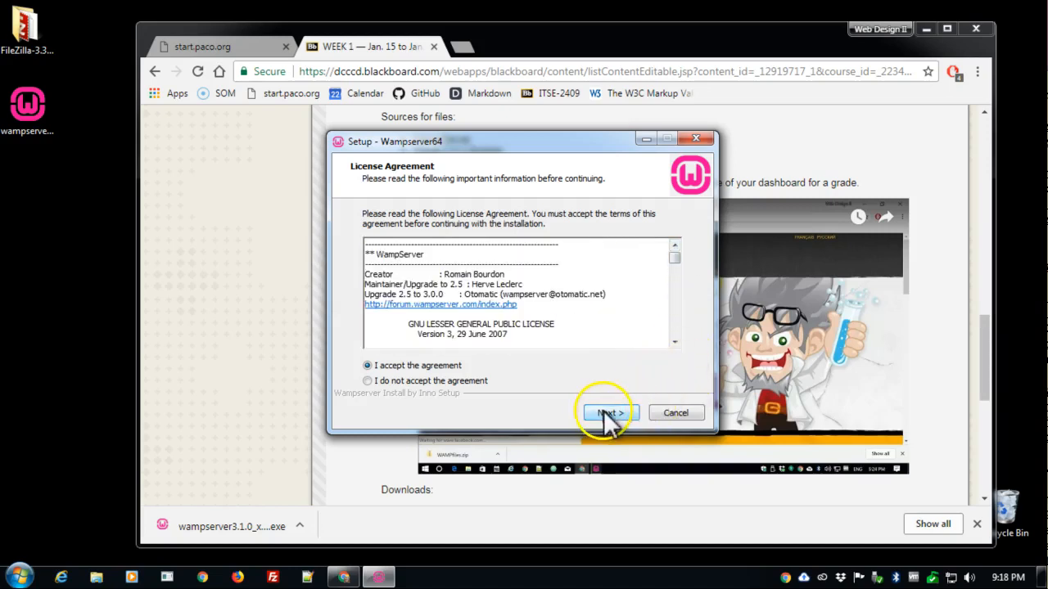
left_click(607, 413)
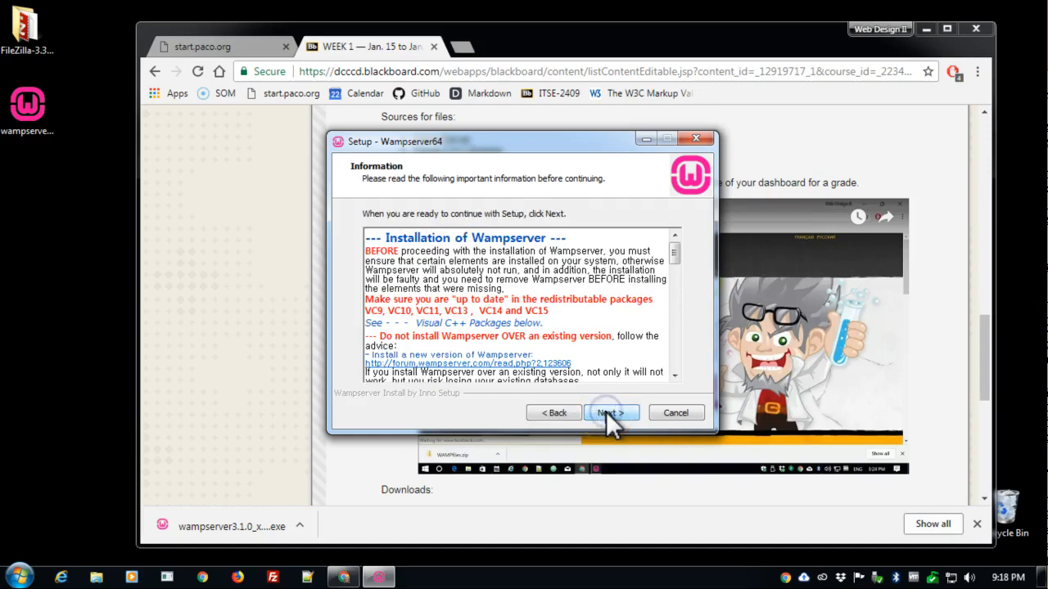
- Review the Visual C++ Packages requirements in the setup information and continue to the destination selection
left_click_drag(675, 253, 665, 406)
left_click_drag(674, 357, 680, 313)
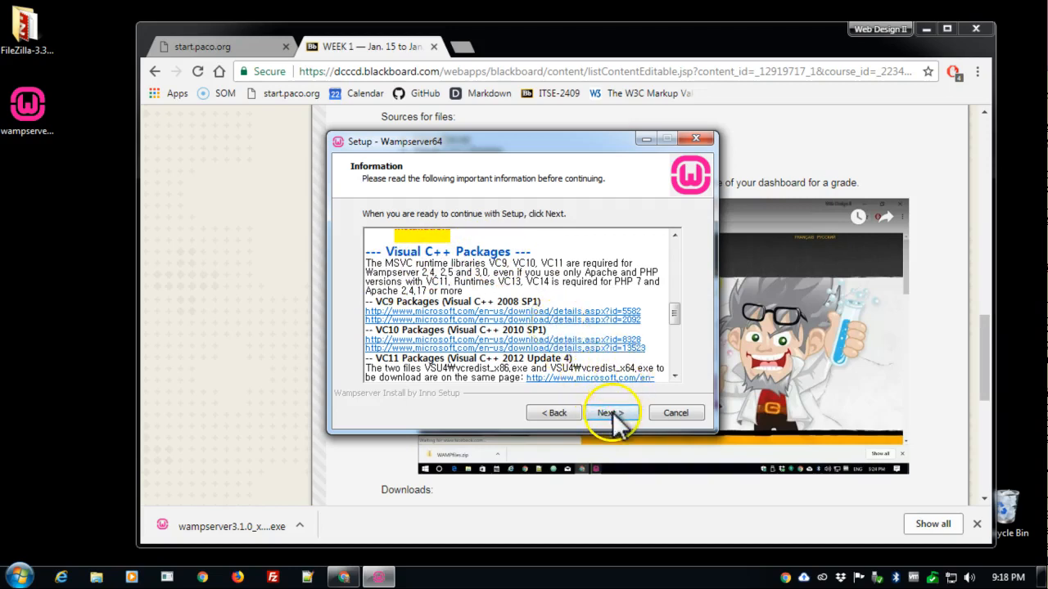
left_click_drag(586, 152, 314, 246)
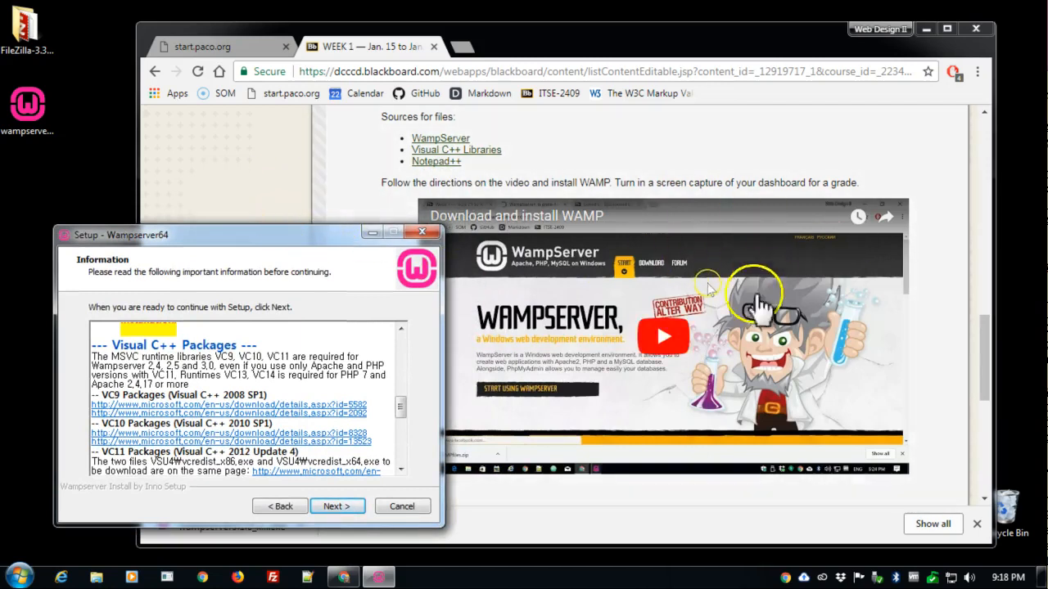
left_click(246, 195)
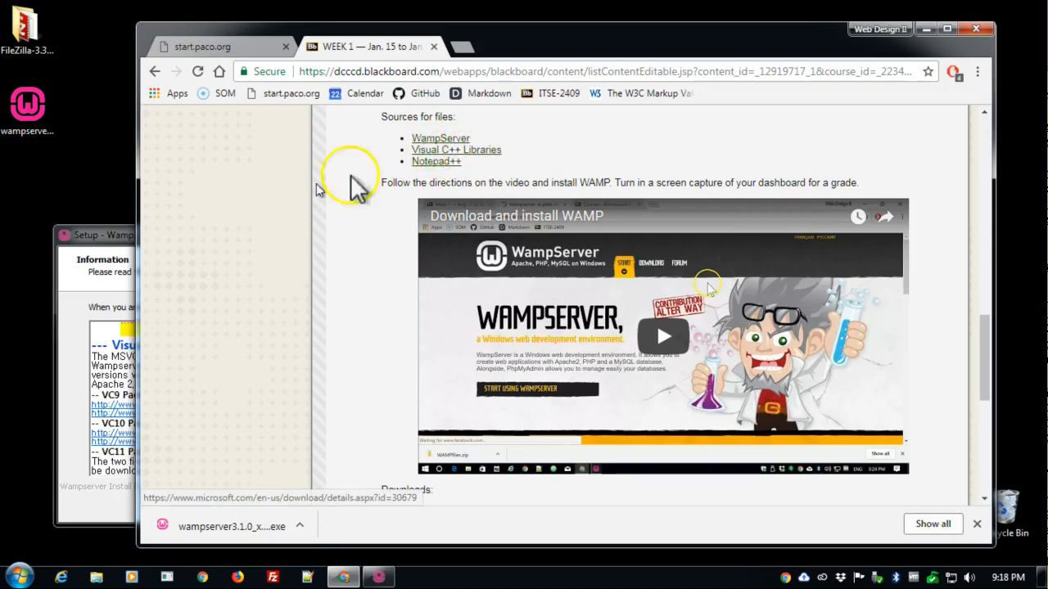
left_click(116, 239)
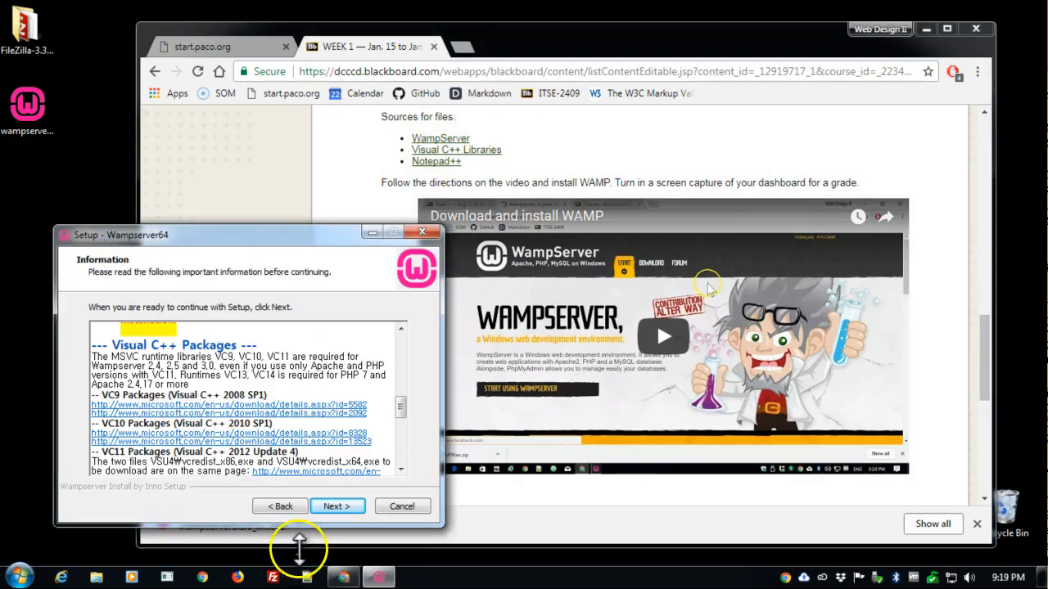
left_click(336, 505)
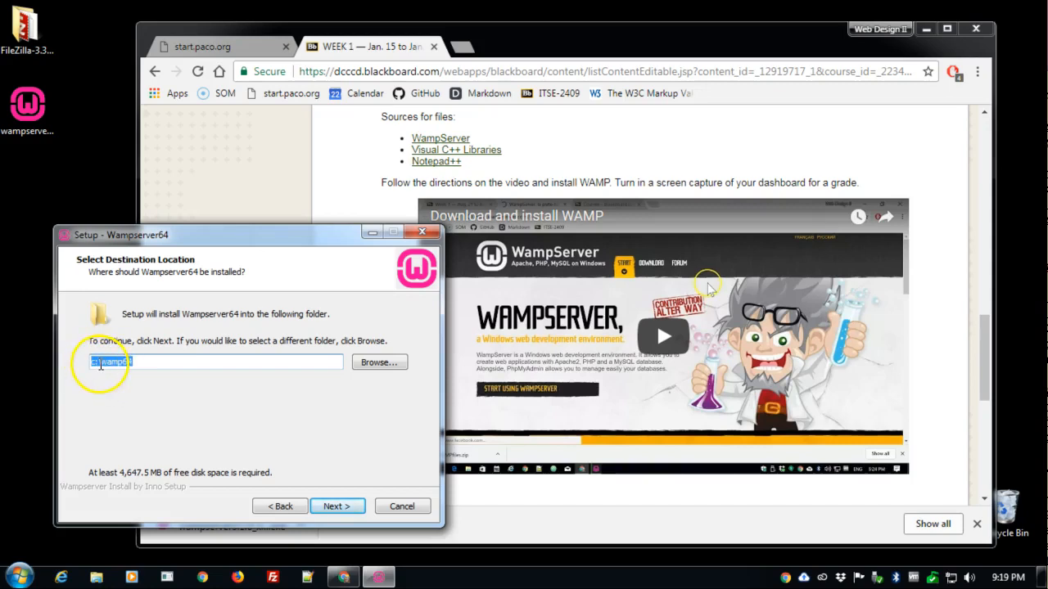
- Install Wampserver64 into c:\wamp with its Start Menu folder named Wamp
left_click(140, 362)
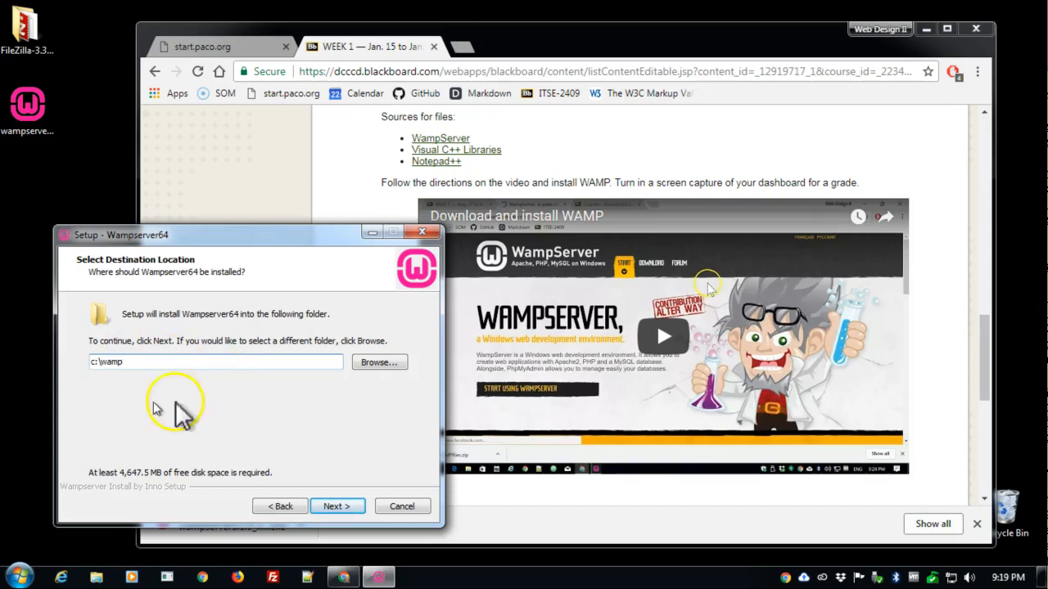
left_click(337, 508)
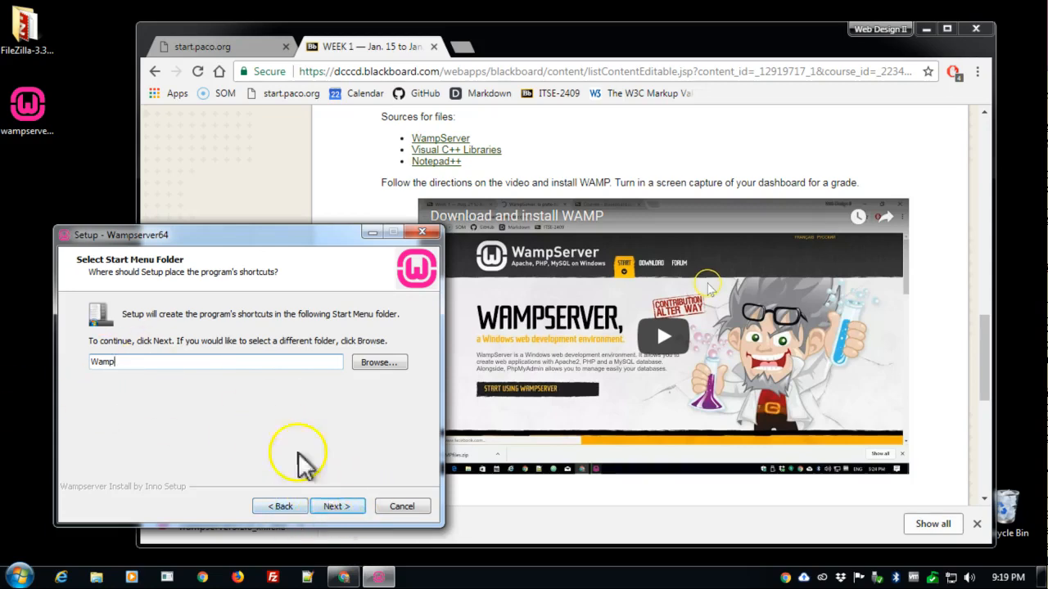
left_click(353, 505)
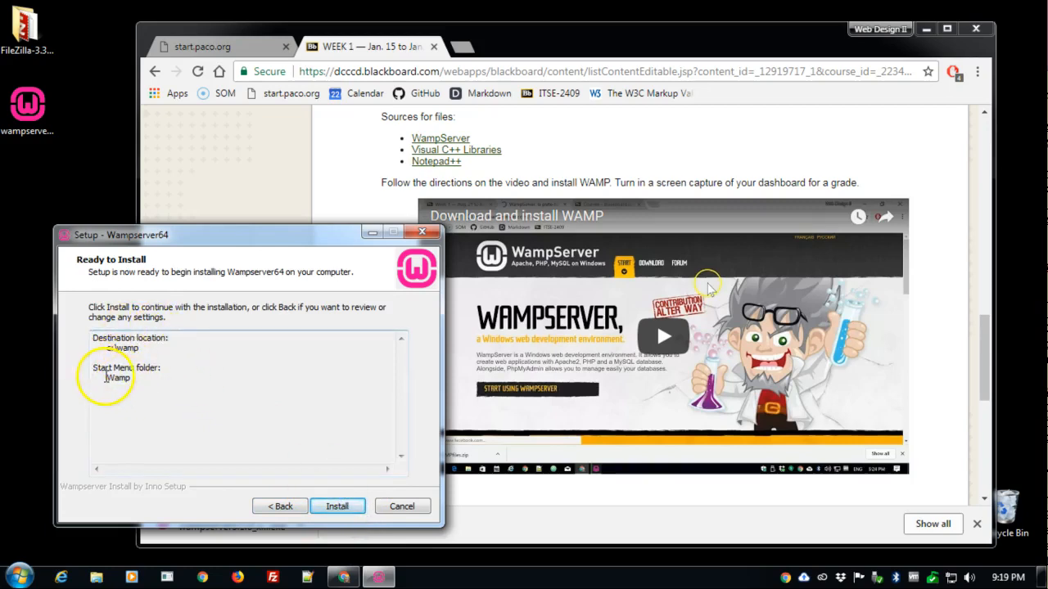
left_click(355, 507)
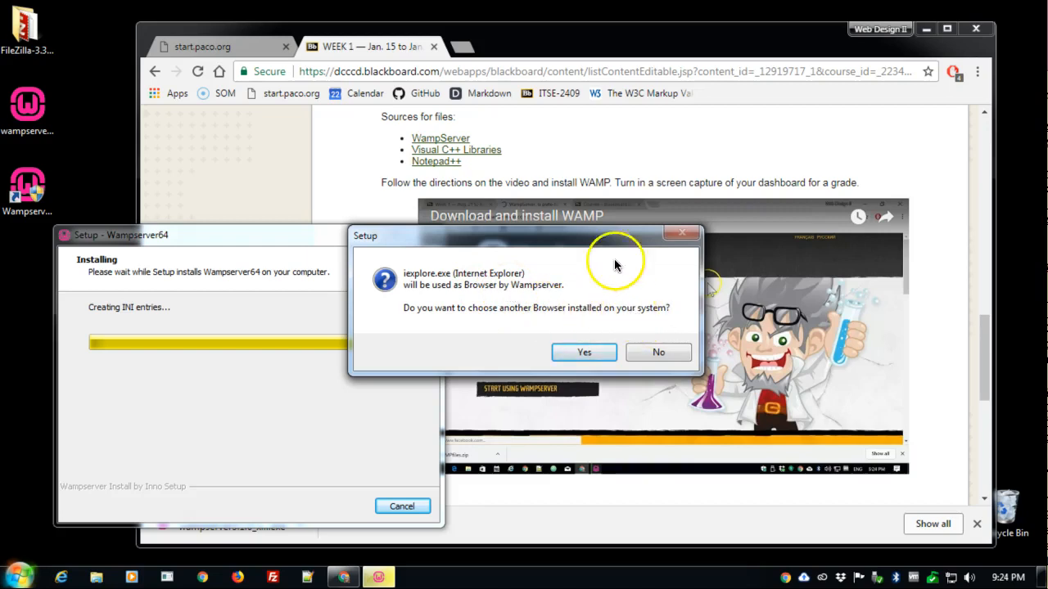
- Choose to use another browser with WampServer and browse to C:\Program Files (x86)
left_click_drag(605, 244, 592, 303)
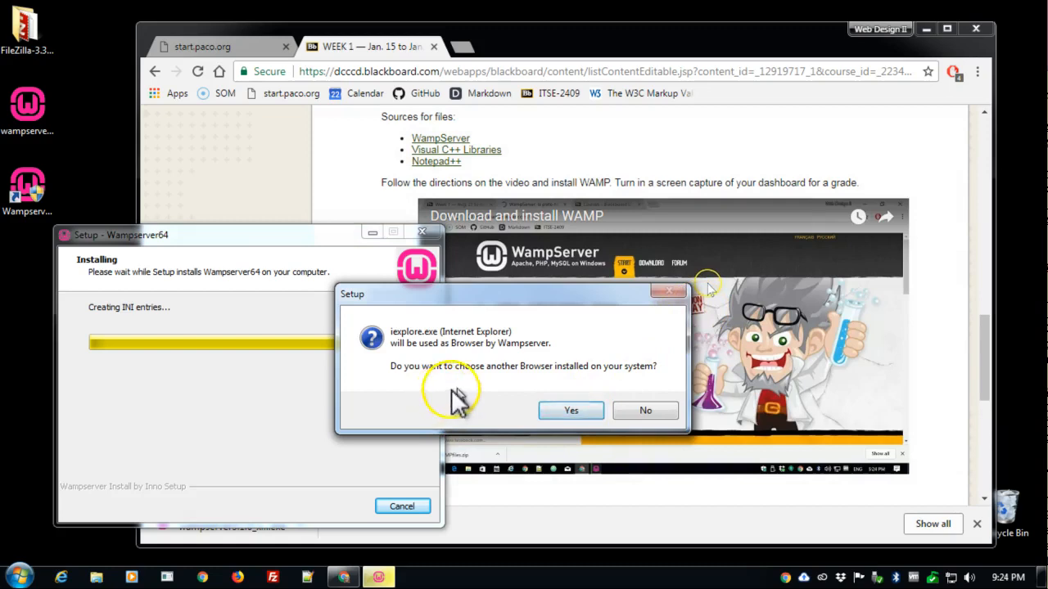
left_click(584, 411)
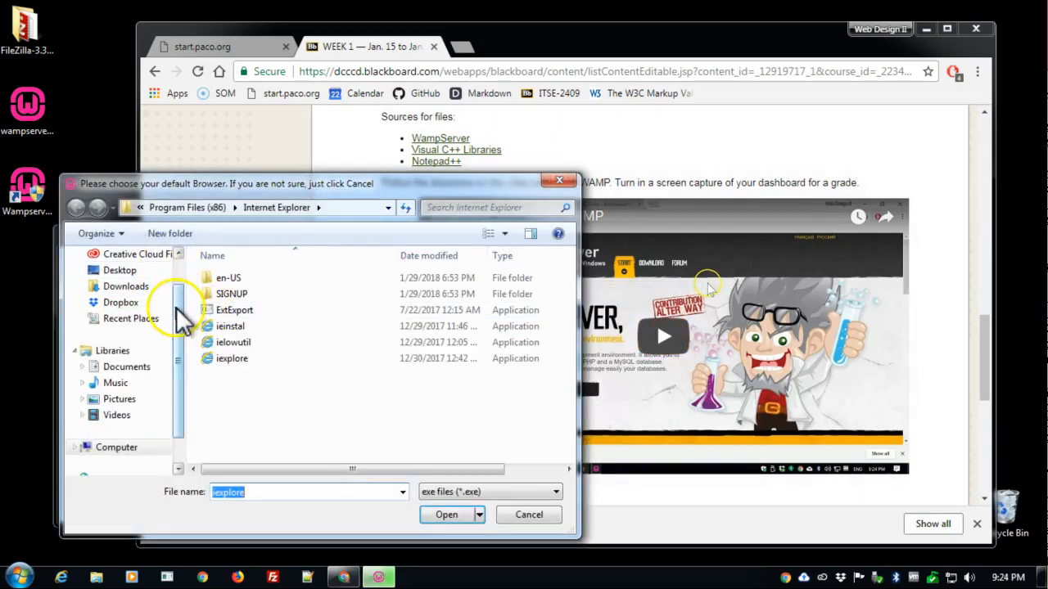
left_click(180, 258)
left_click_drag(183, 274, 181, 350)
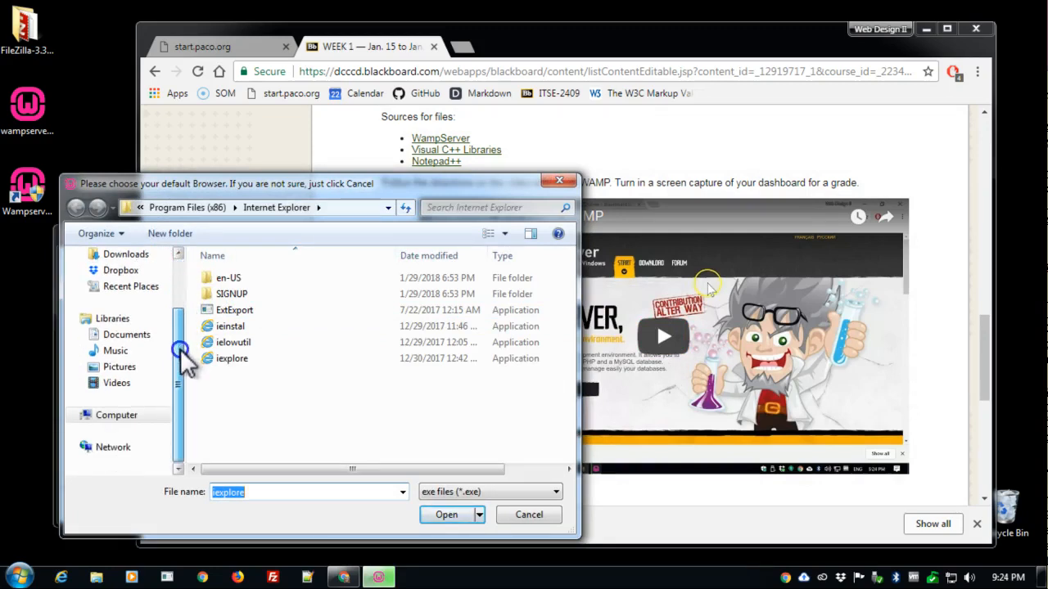
left_click(113, 416)
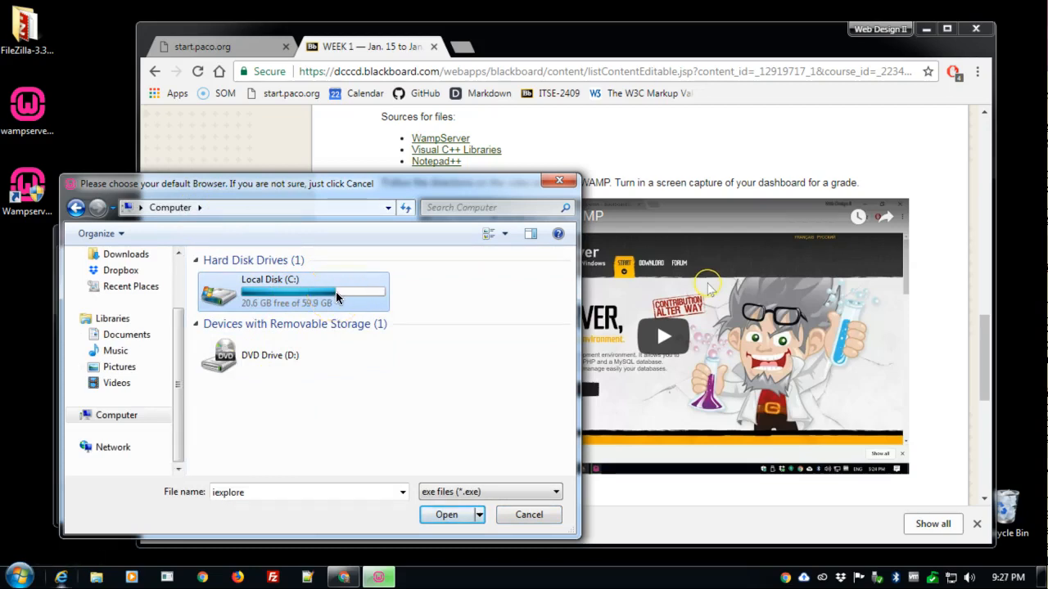
double_click(335, 292)
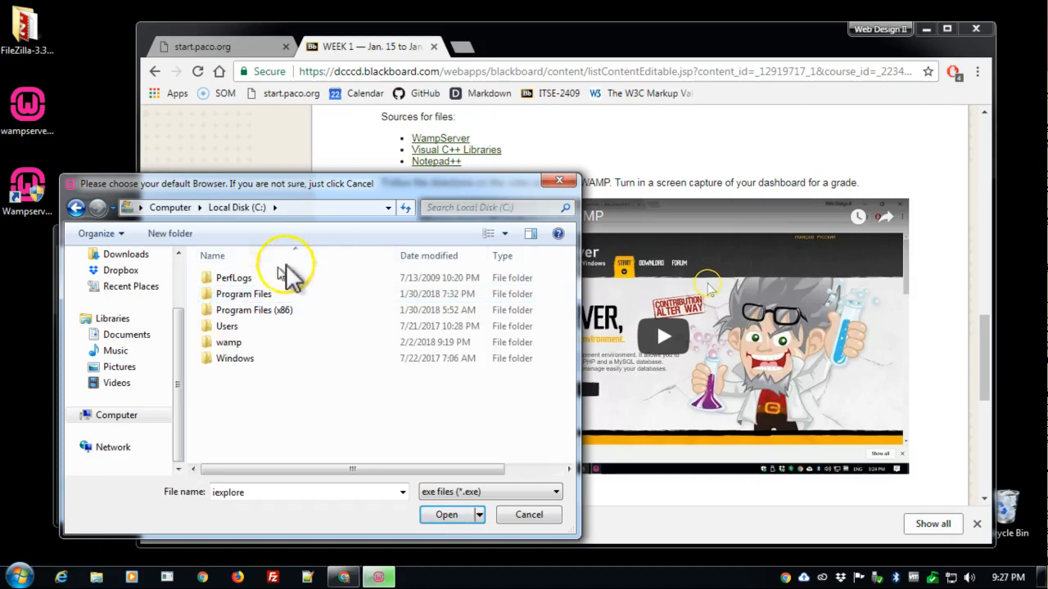
left_click(267, 314)
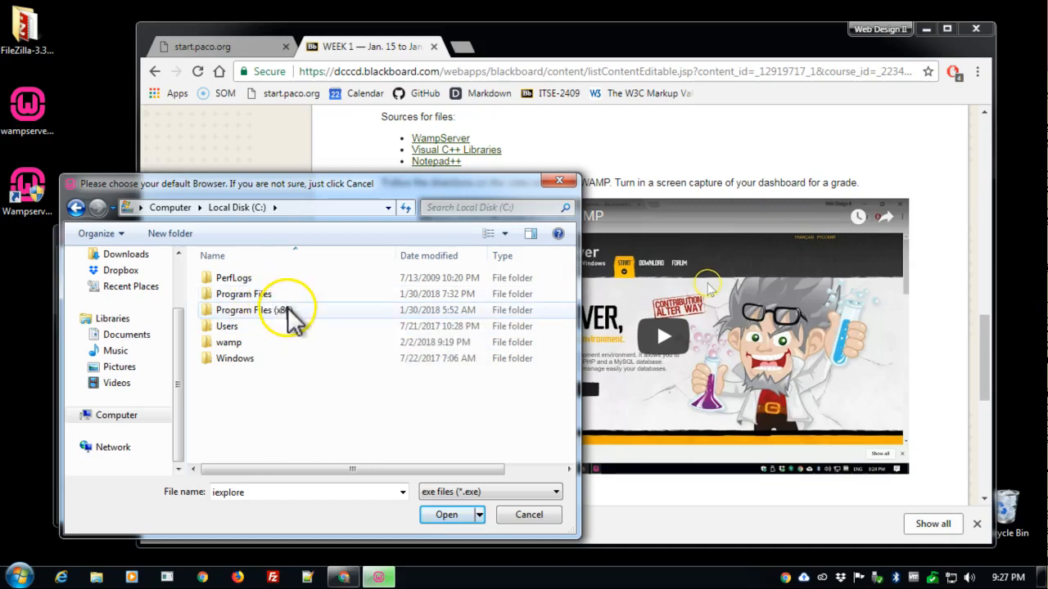
left_click(288, 310)
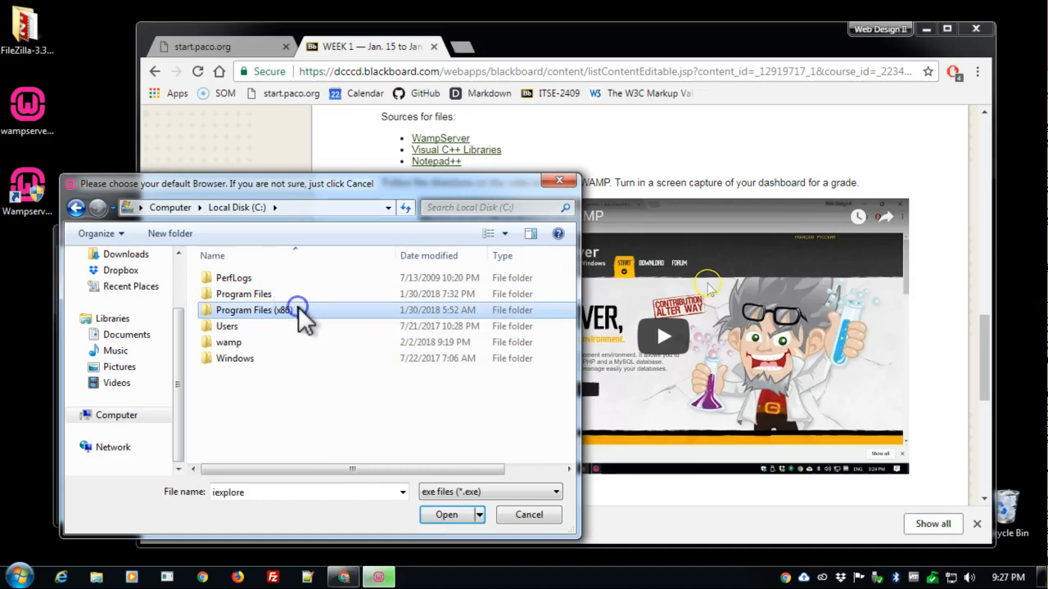
double_click(298, 311)
- Set the chrome application in Google\Chrome\Application as WampServer's default browser
left_click(241, 326)
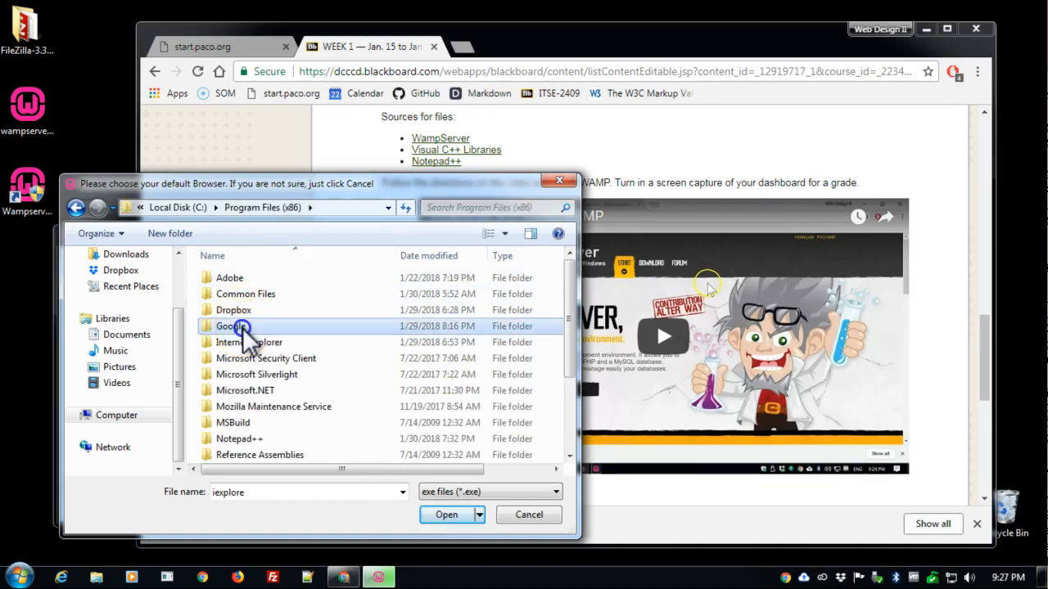
double_click(241, 327)
double_click(246, 279)
double_click(250, 280)
left_click(238, 309)
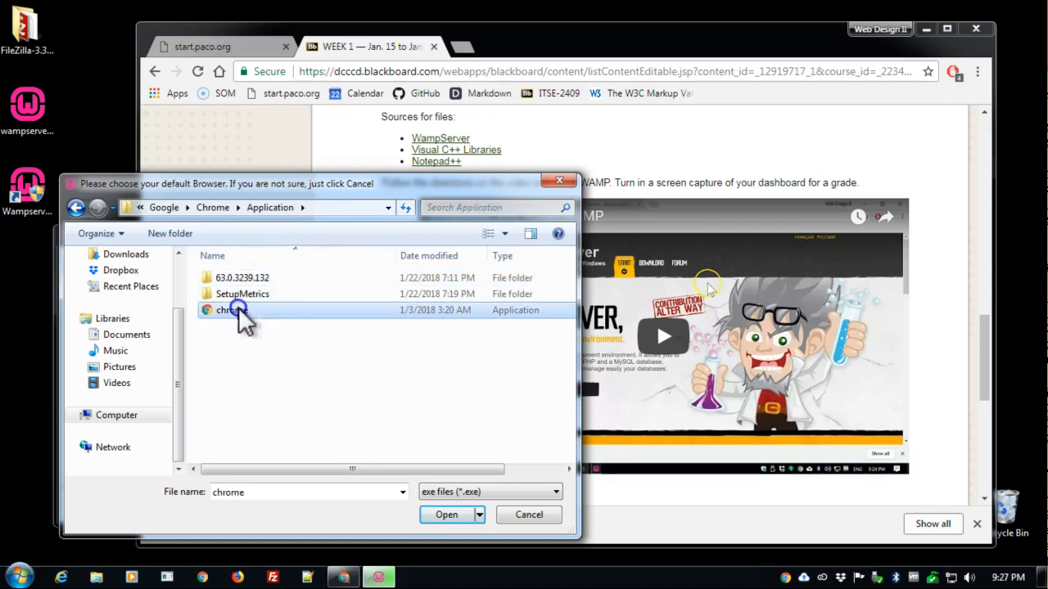
left_click(453, 515)
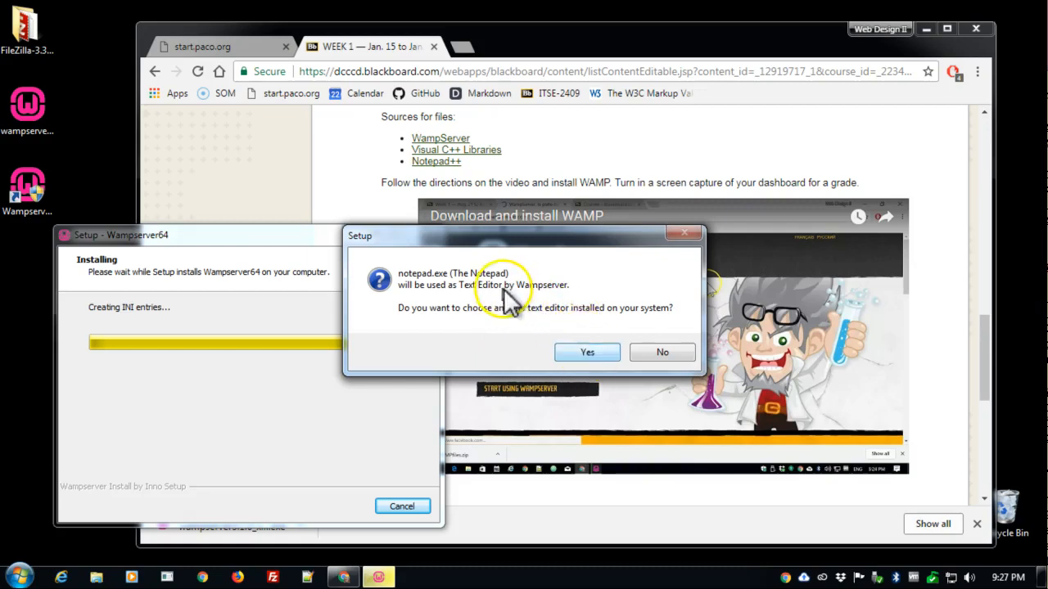
- Choose to use another text editor with WampServer and browse to C:\Program Files
left_click(603, 352)
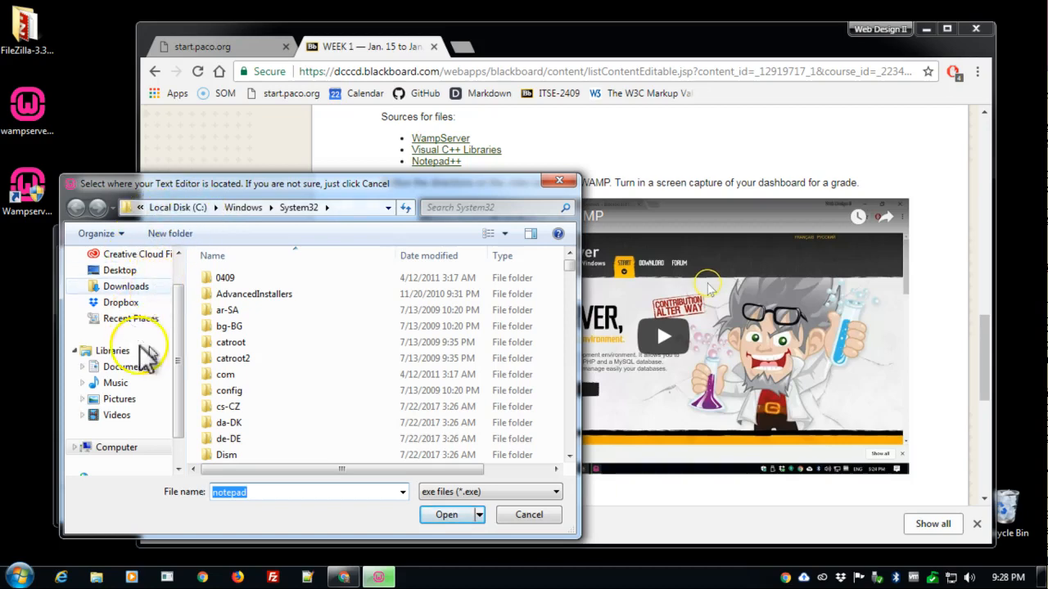
scroll(180, 344, "up", 1)
scroll(139, 377, "down", 2)
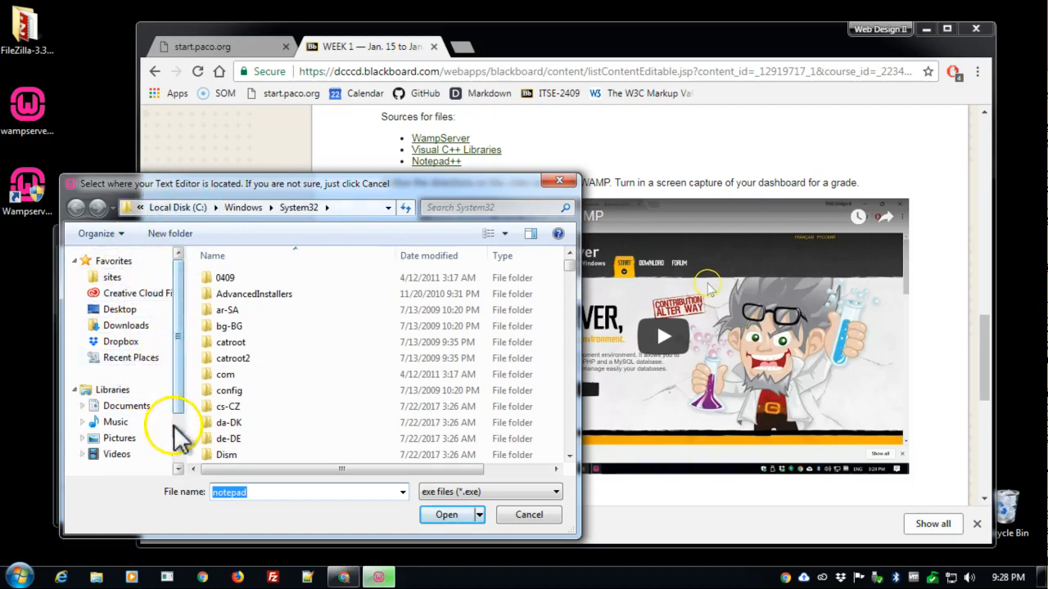
left_click(116, 415)
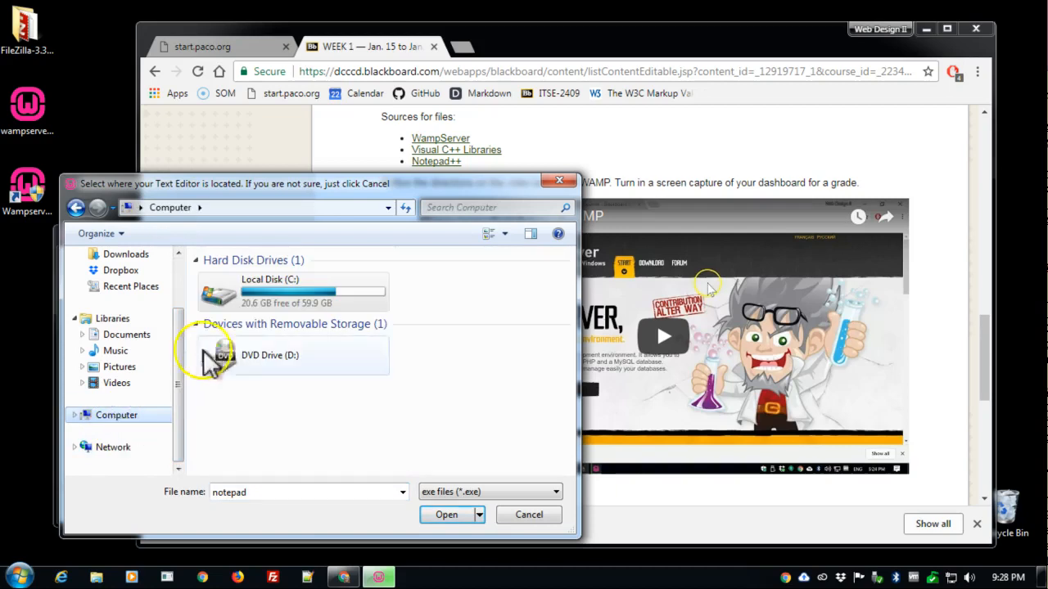
left_click(304, 283)
double_click(305, 282)
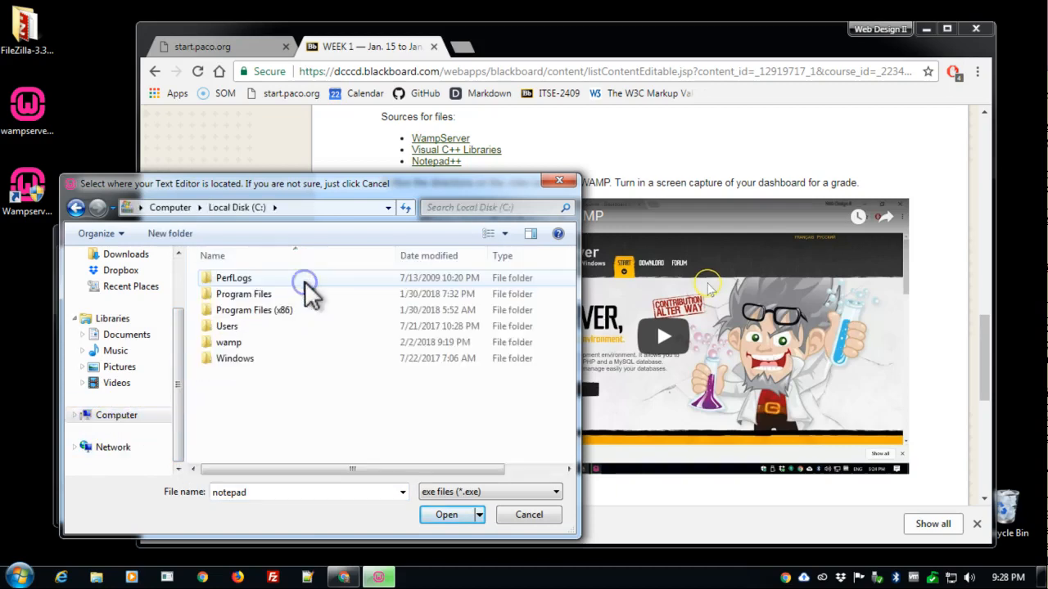
left_click(260, 295)
double_click(260, 295)
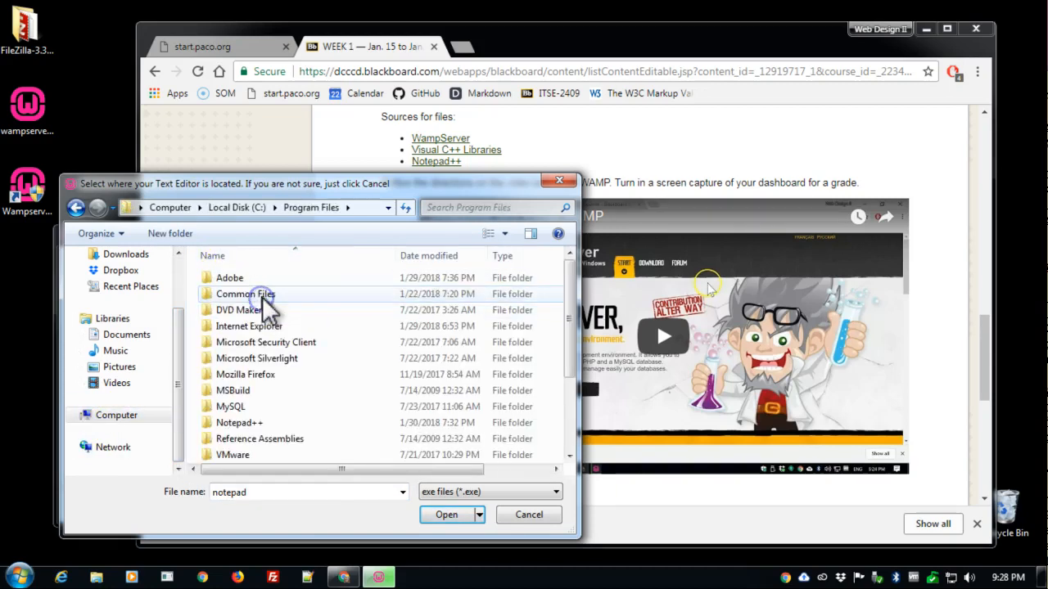
- Set the notepad++ application in the Notepad++ folder as WampServer's text editor
left_click(250, 423)
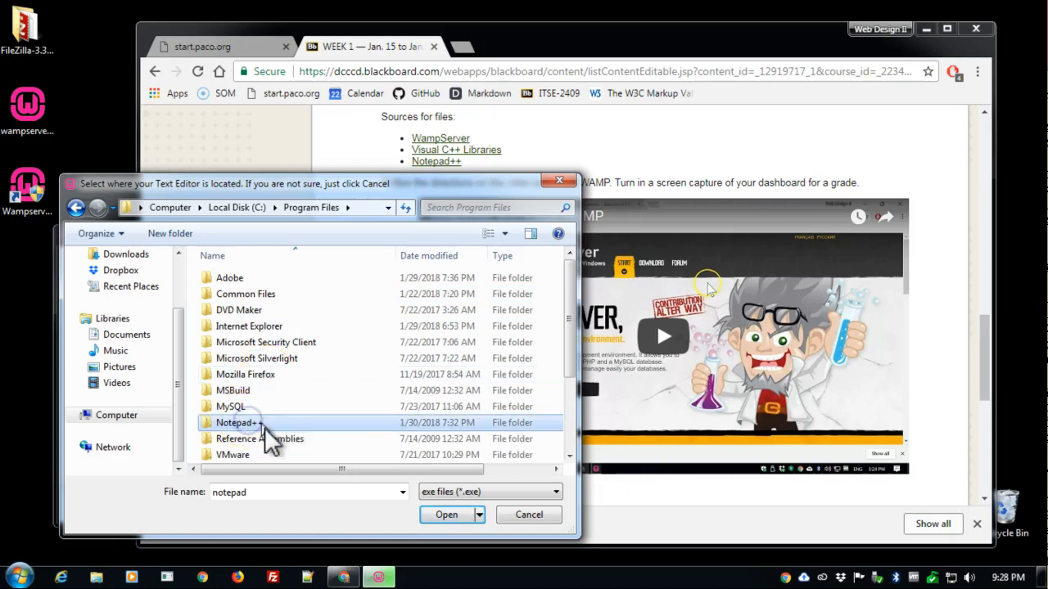
double_click(268, 426)
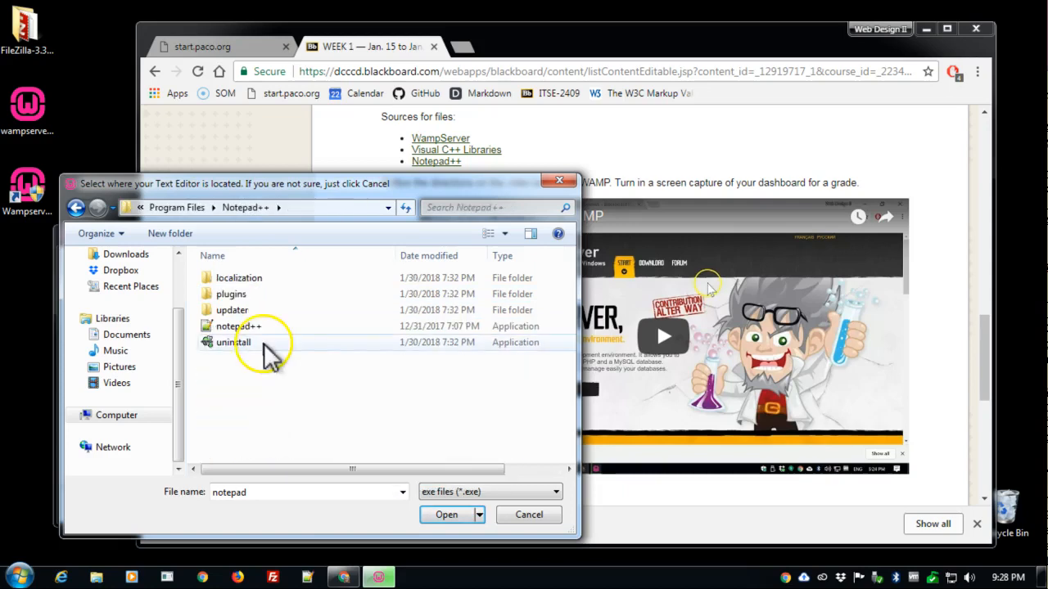
left_click(260, 329)
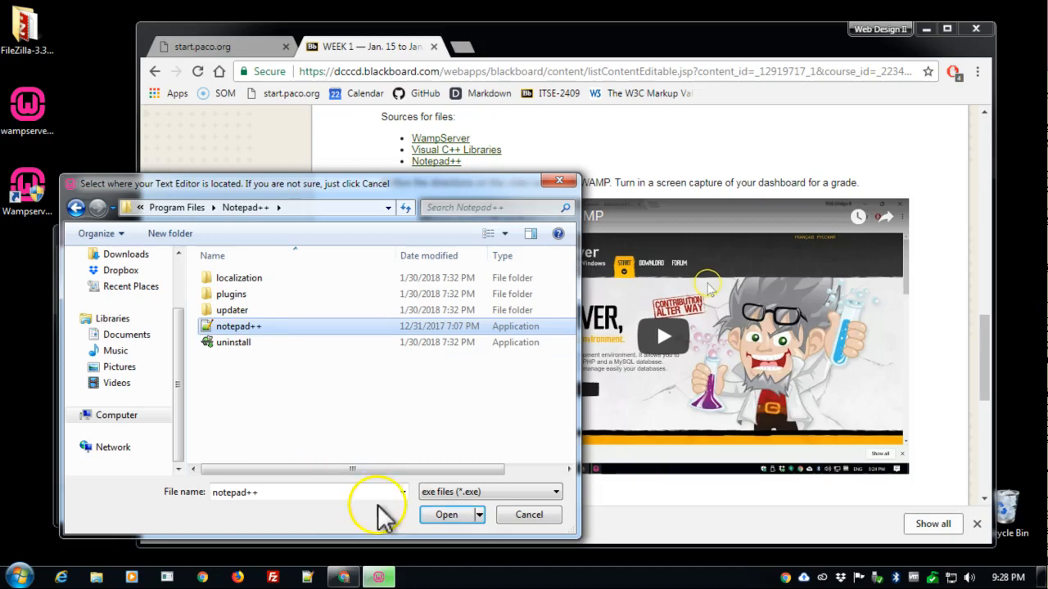
left_click(446, 515)
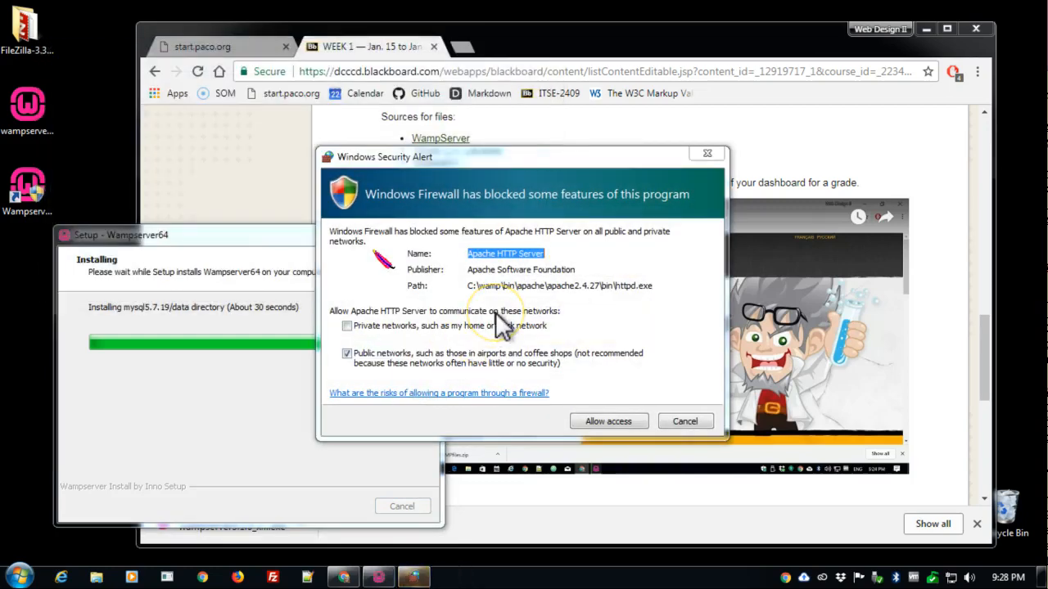
- Allow Apache HTTP Server through Windows Firewall on private networks but not on public networks
left_click(347, 326)
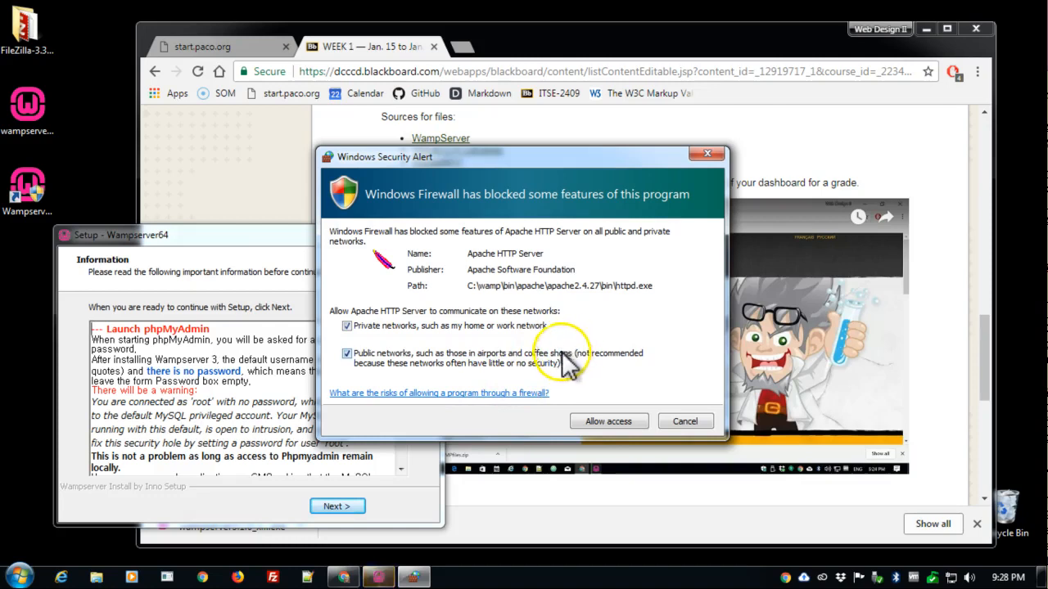
left_click(348, 353)
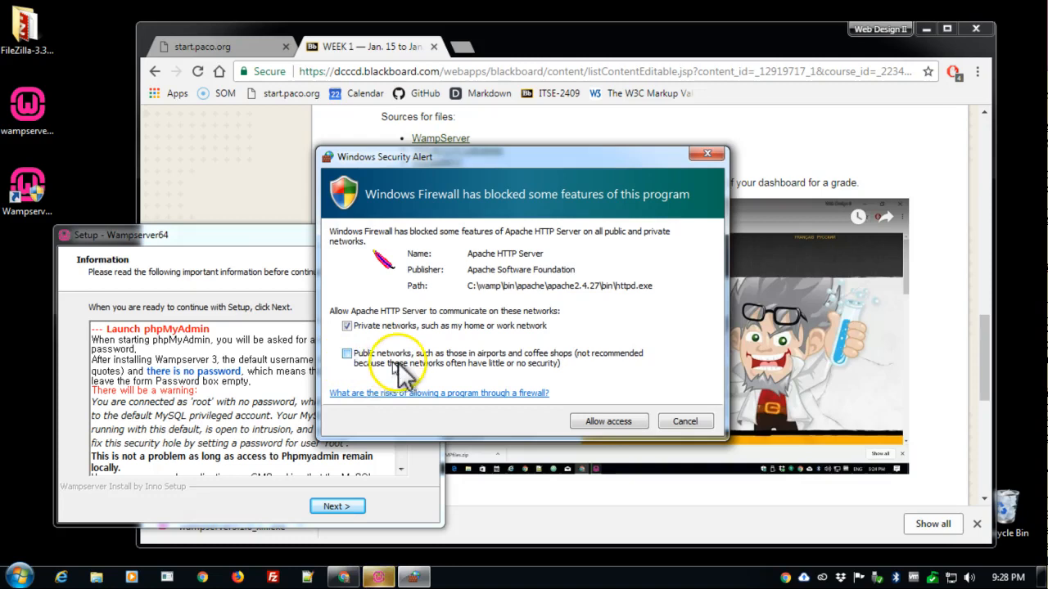
left_click(613, 420)
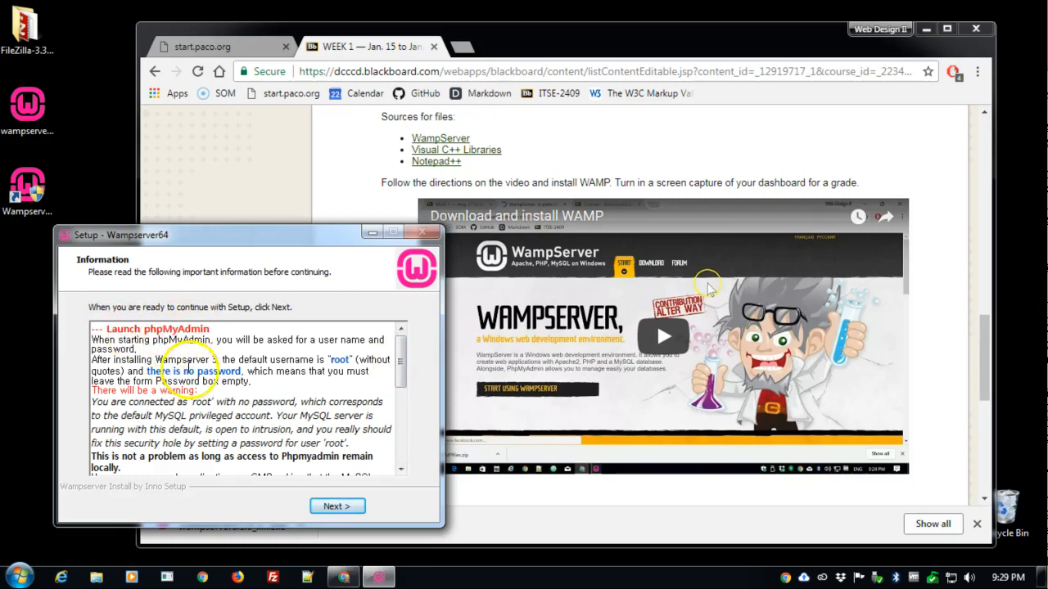
- Review the phpMyAdmin and Wampserver usage notes, then finish and exit the Wampserver64 setup
double_click(200, 403)
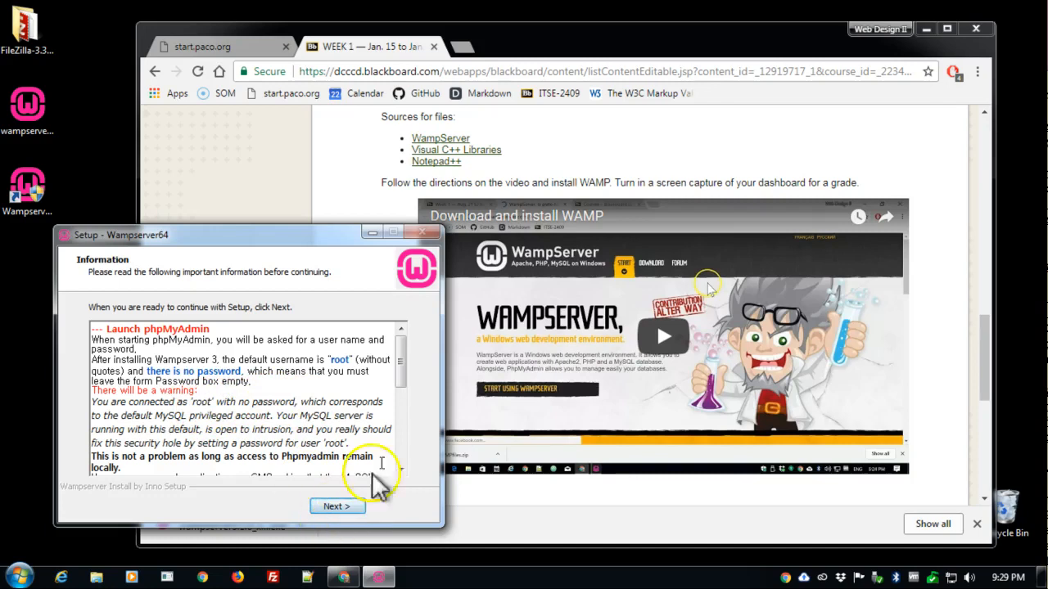
scroll(410, 421, "down", 10)
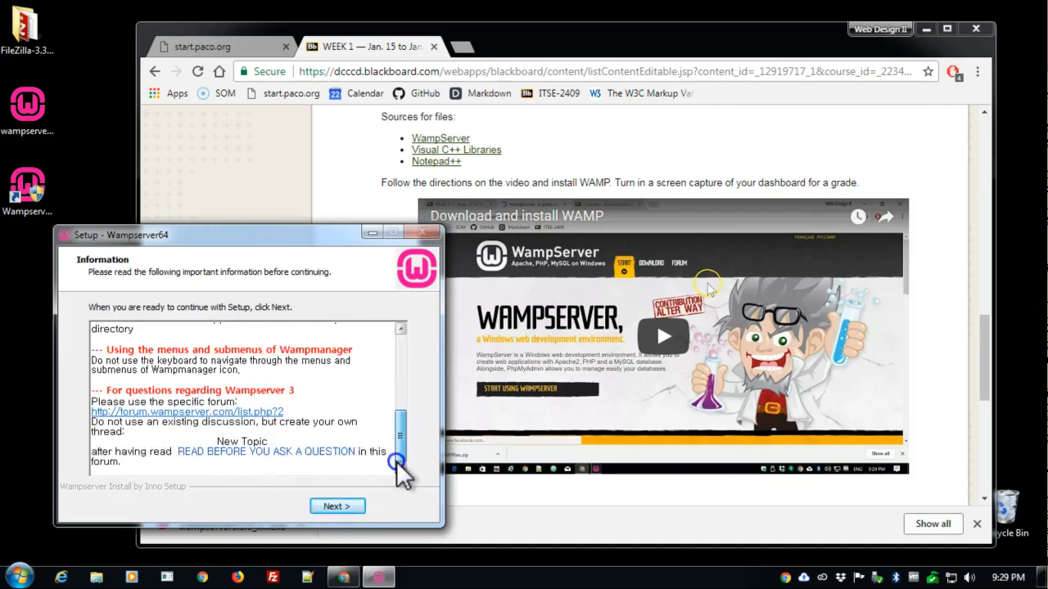
left_click_drag(401, 463, 420, 322)
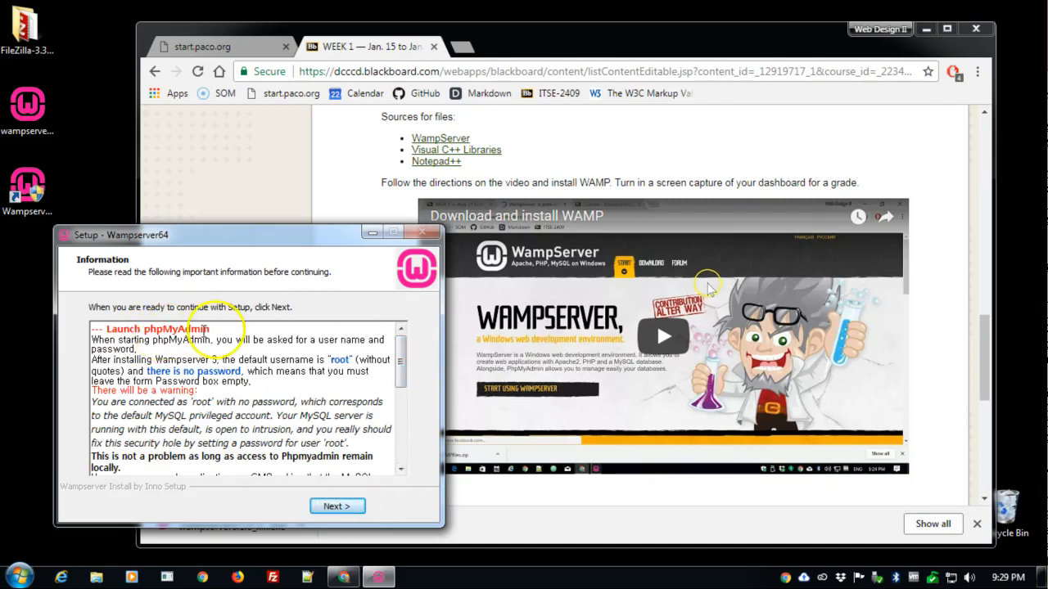
left_click(335, 506)
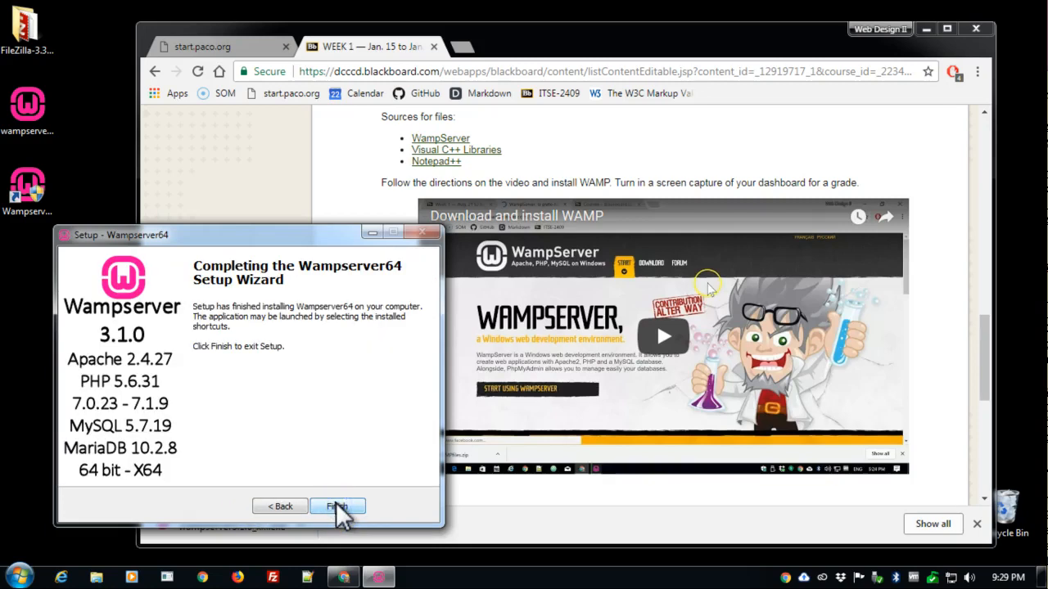
left_click(335, 506)
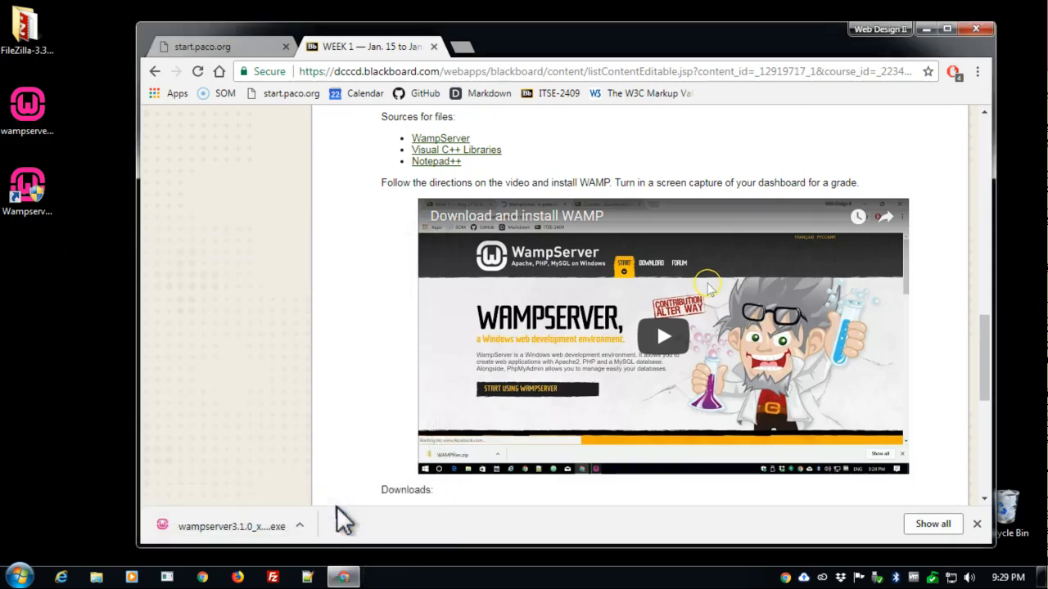
- Move the wampserver3.1.0_x64 installer from the desktop into the Downloads folder and close the folder window
left_click(150, 231)
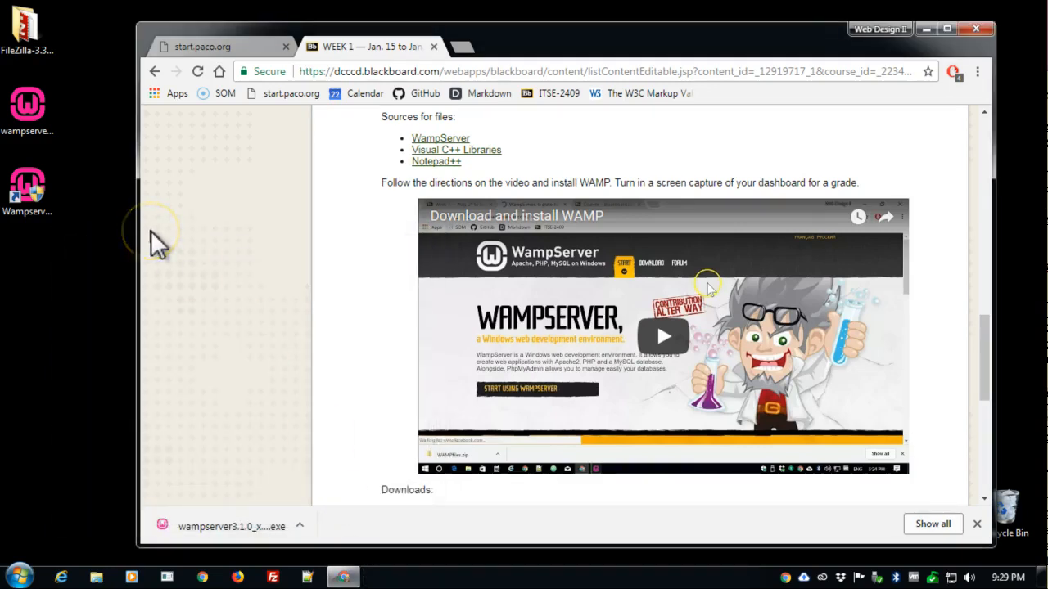
double_click(29, 114)
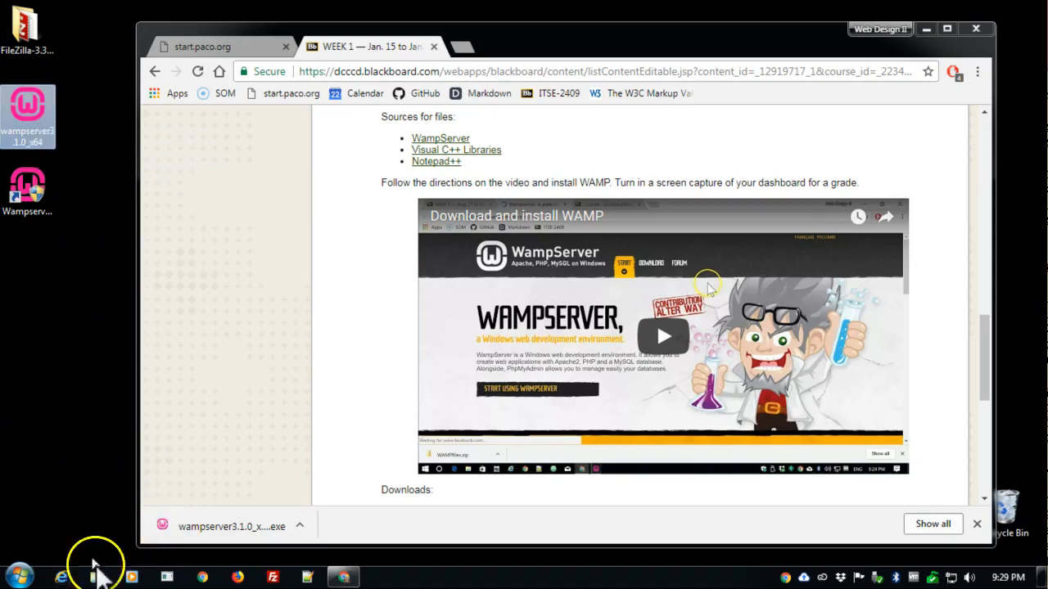
left_click(95, 576)
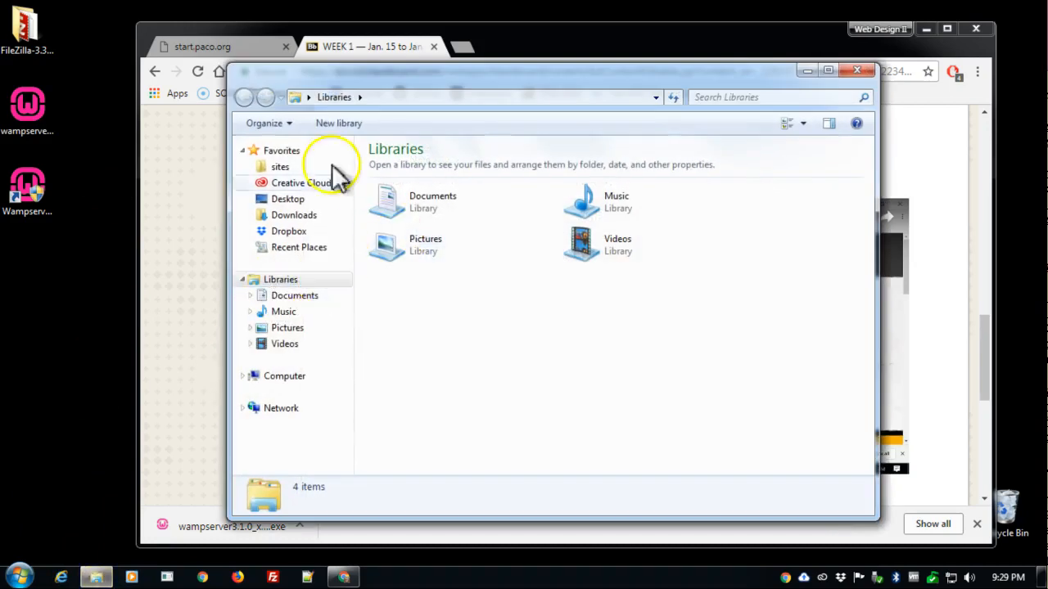
left_click(306, 218)
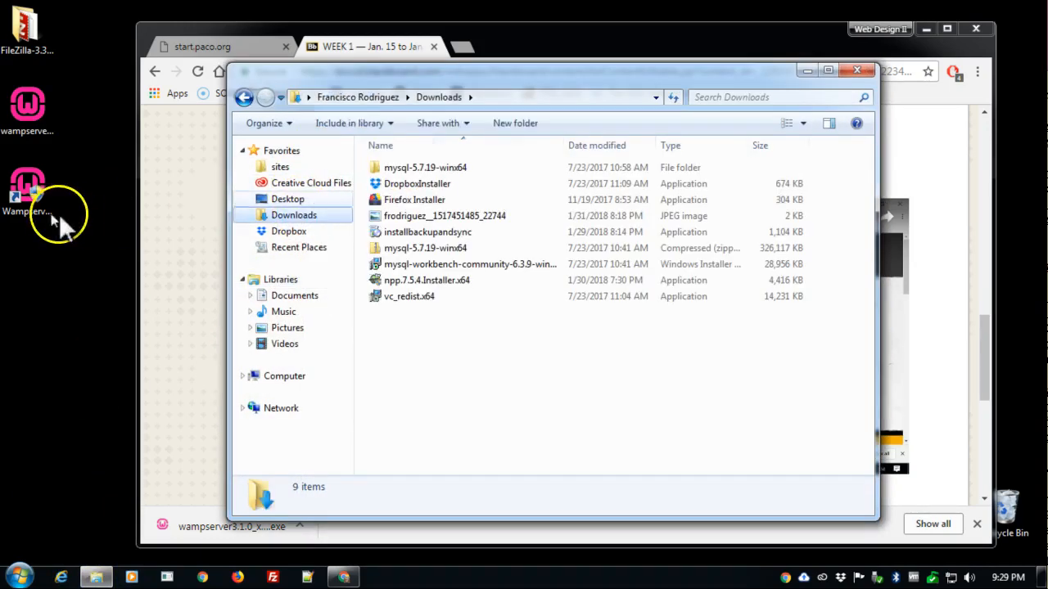
left_click_drag(28, 110, 454, 351)
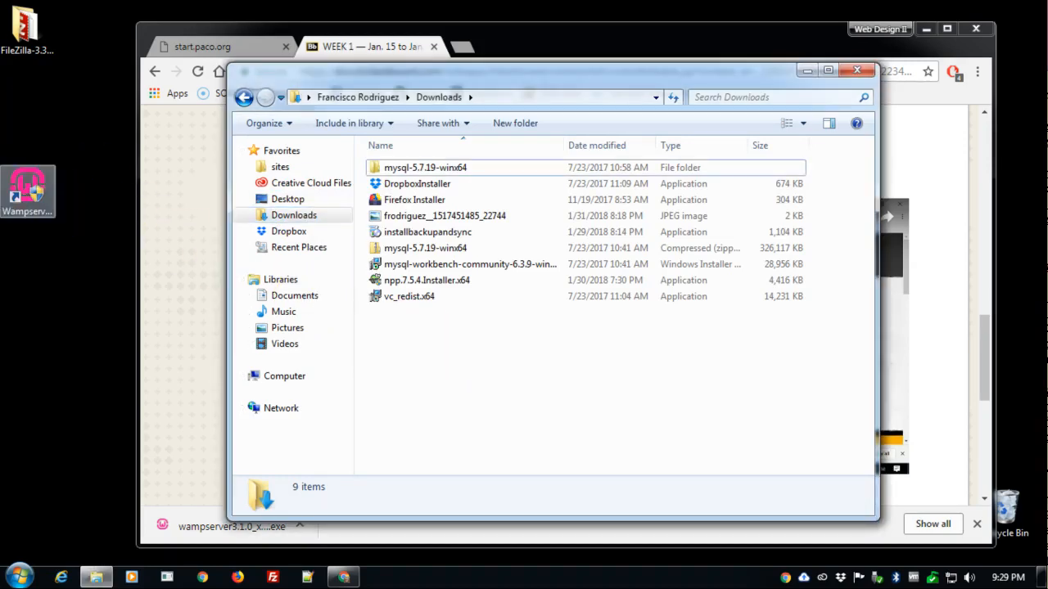
left_click(856, 71)
- Start Wampserver64 from its desktop shortcut and allow wampmanager.exe to make changes to the computer
left_click(31, 190)
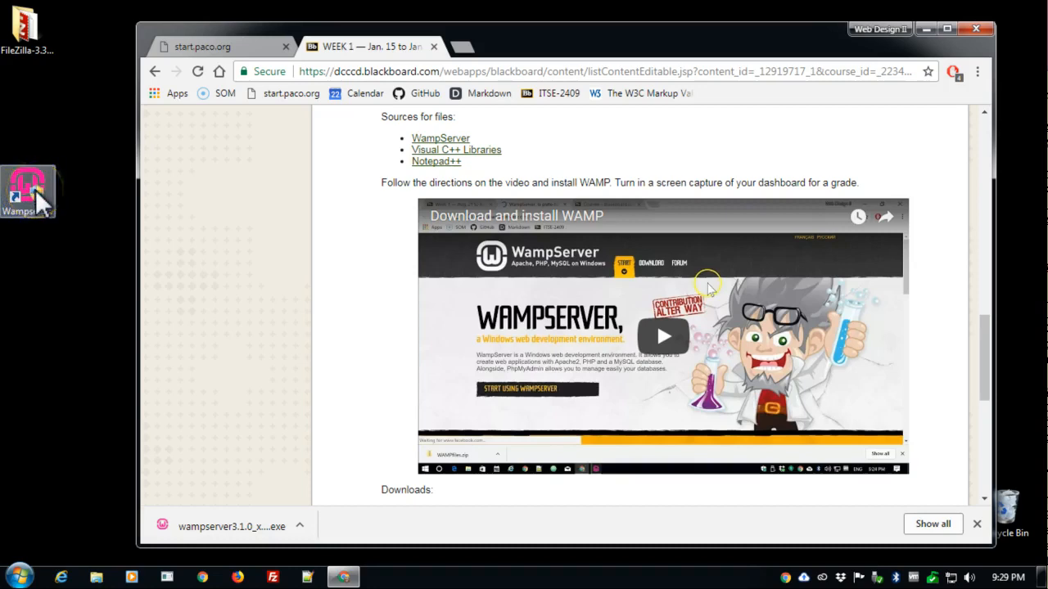
double_click(28, 193)
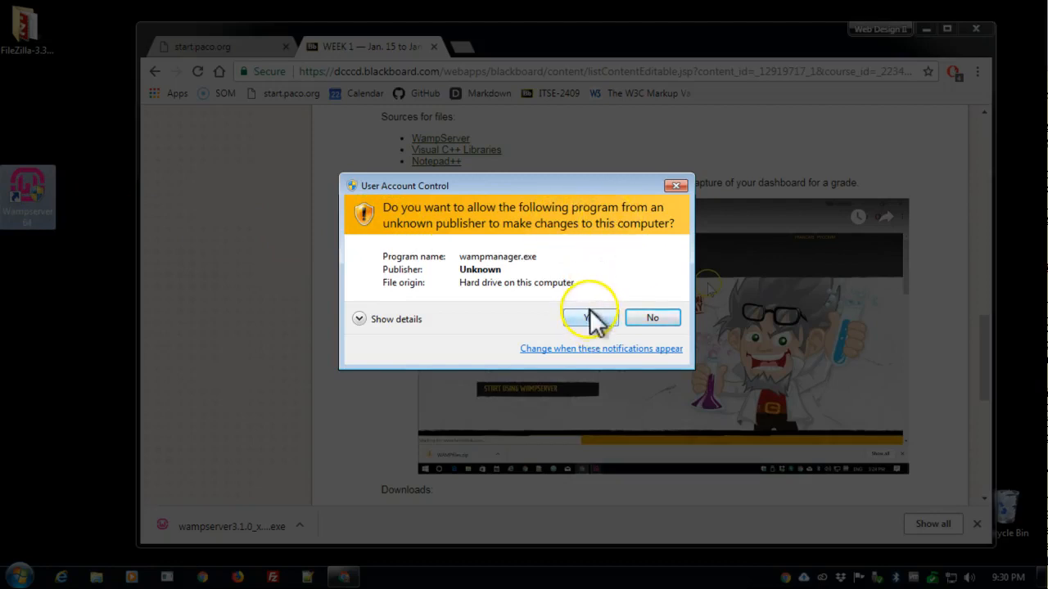
left_click(595, 318)
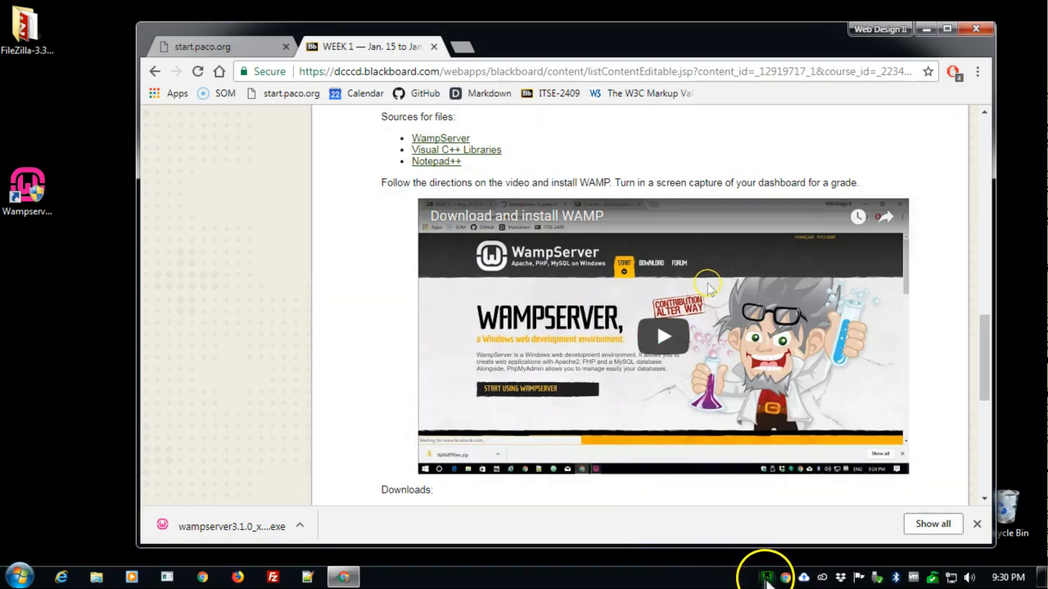
- Check WampServer's service status and look over its main menu and its settings menu
mouse_move(768, 579)
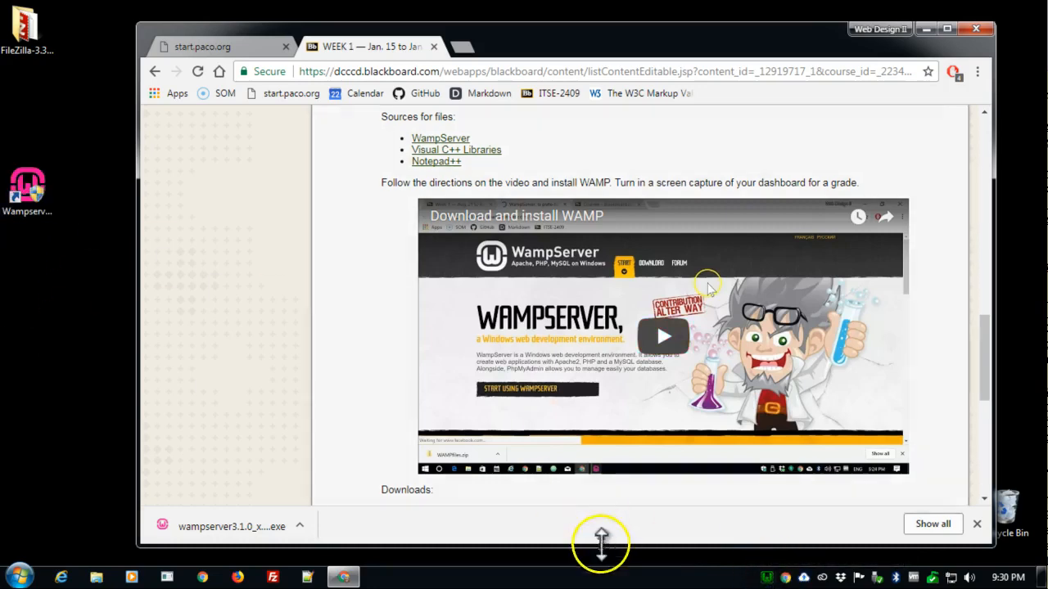
left_click(769, 580)
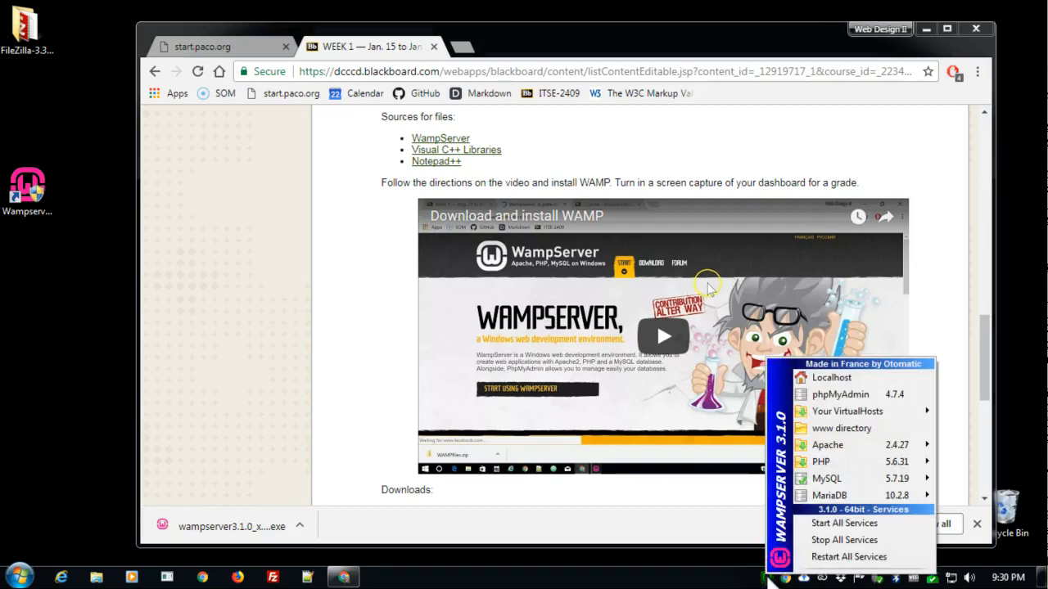
left_click(739, 578)
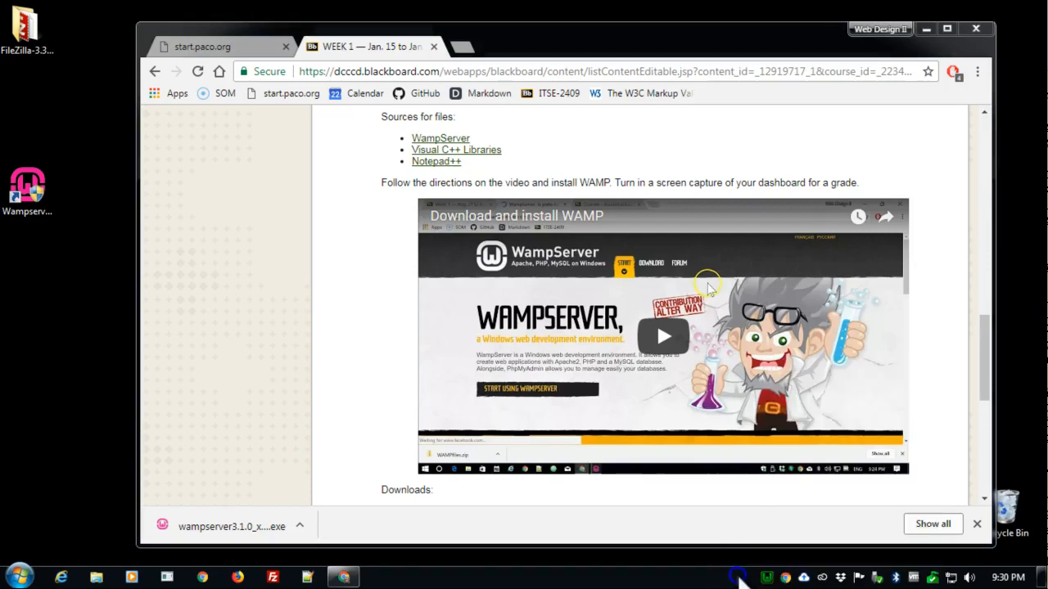
right_click(768, 579)
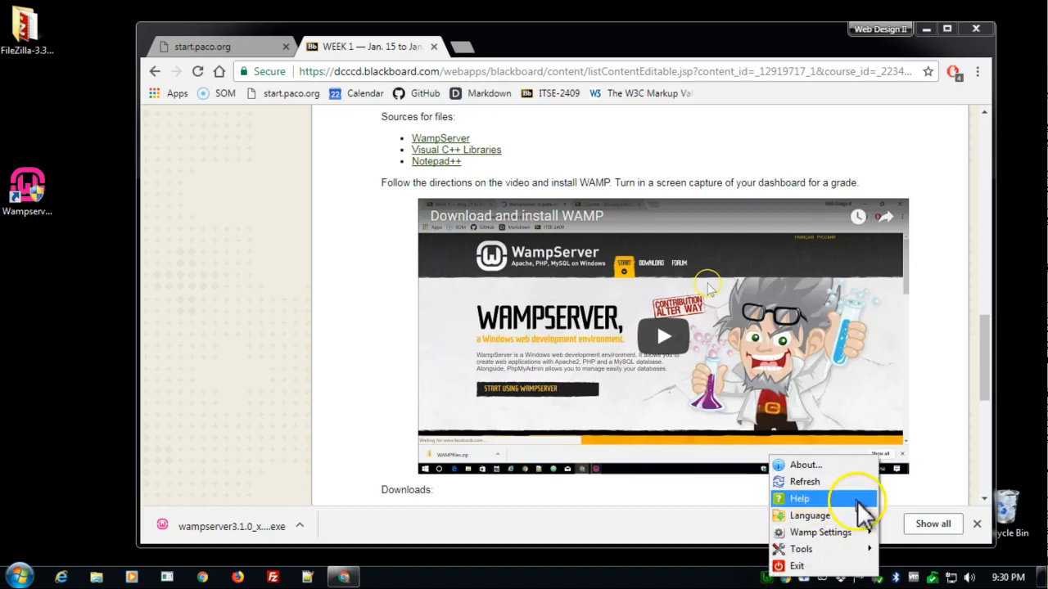
left_click(737, 579)
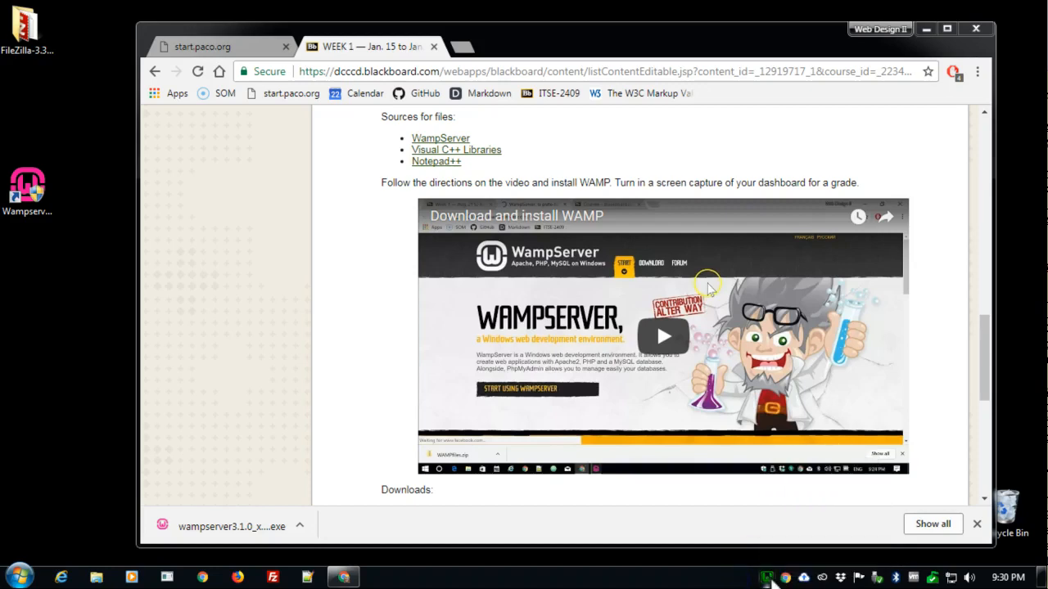
- Switch WampServer's active PHP version to 7.1.9
left_click(770, 578)
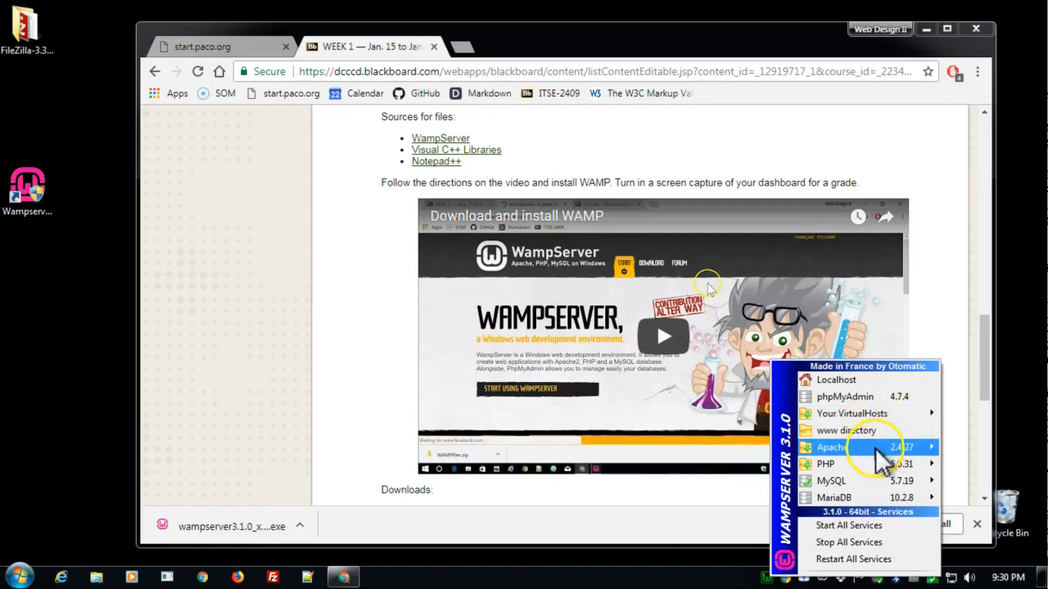
mouse_move(856, 457)
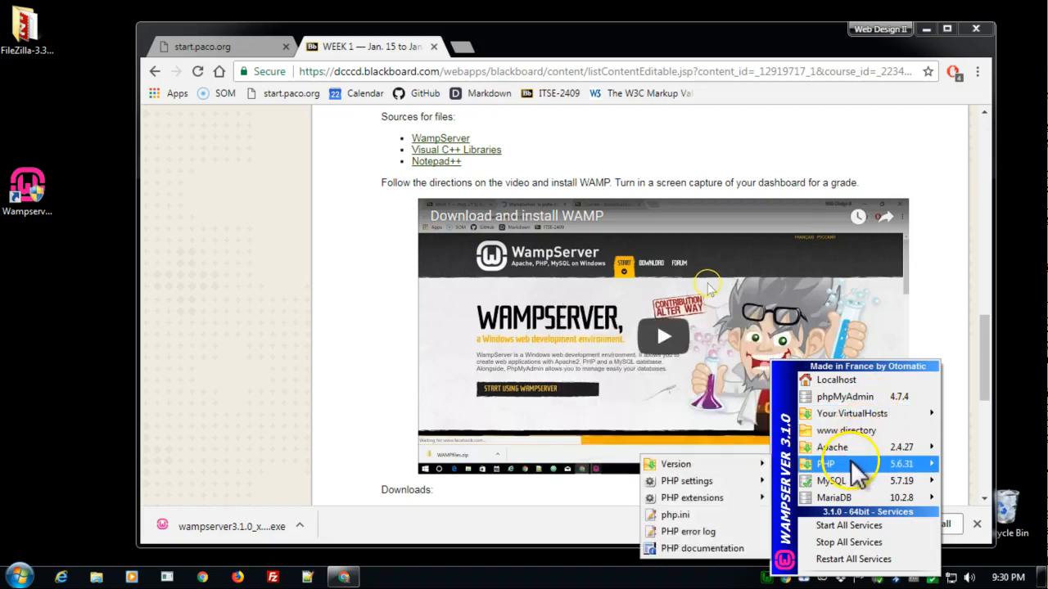
left_click(851, 462)
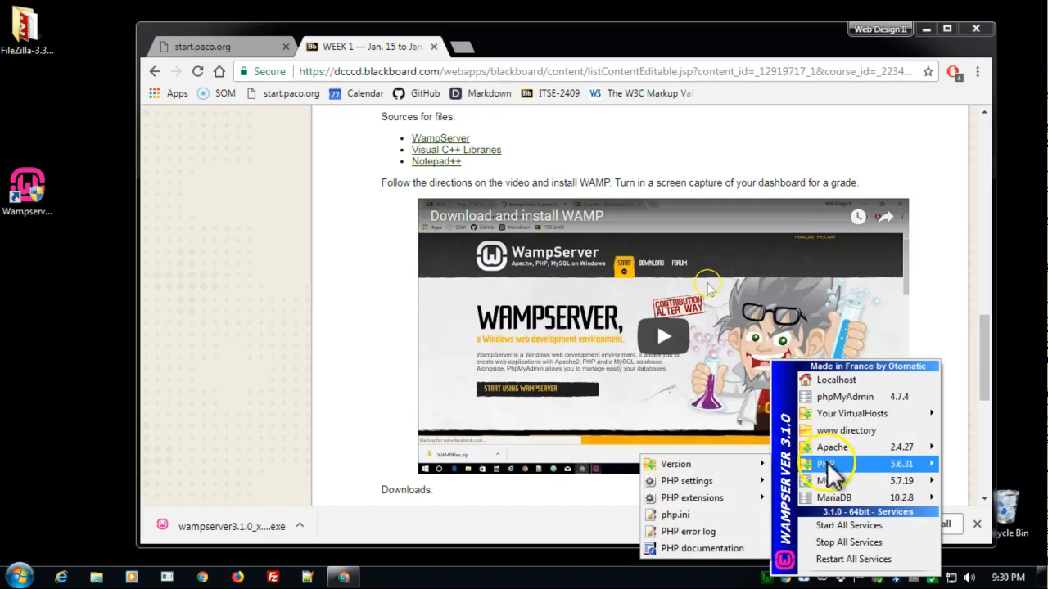
left_click(773, 470)
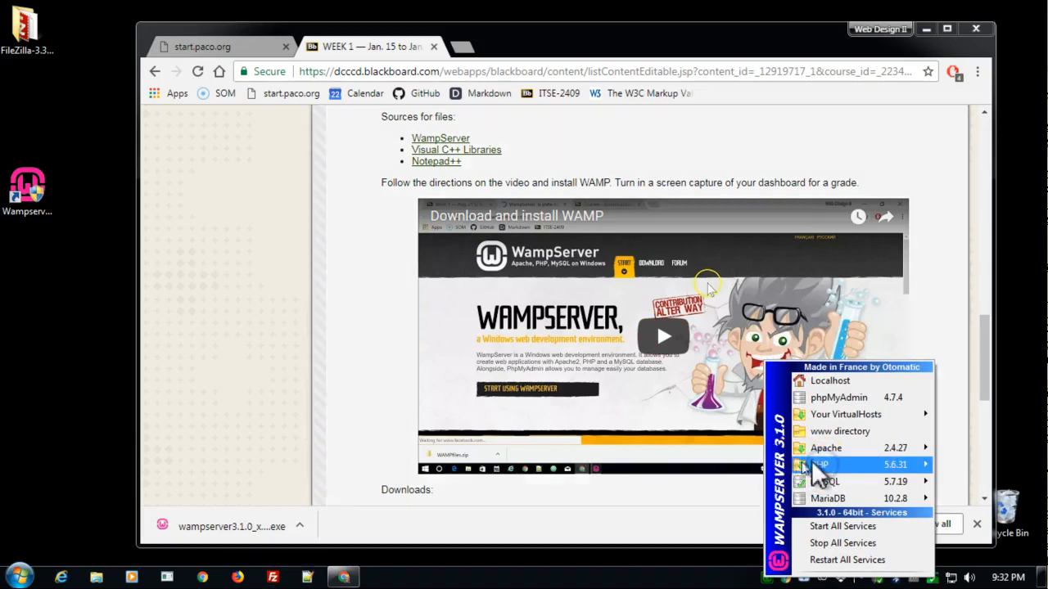
mouse_move(822, 465)
mouse_move(712, 466)
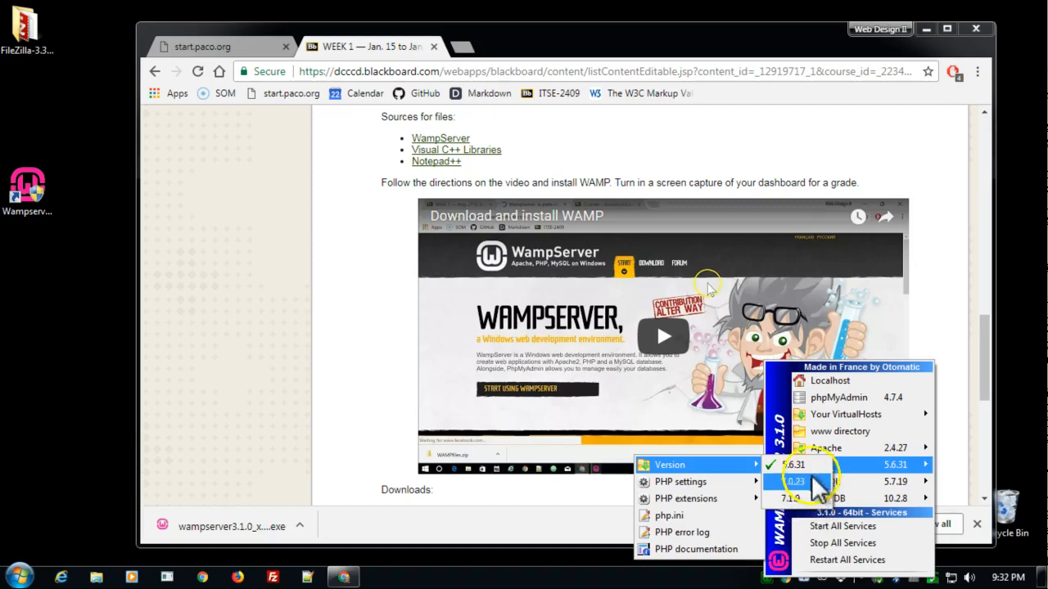
left_click(806, 467)
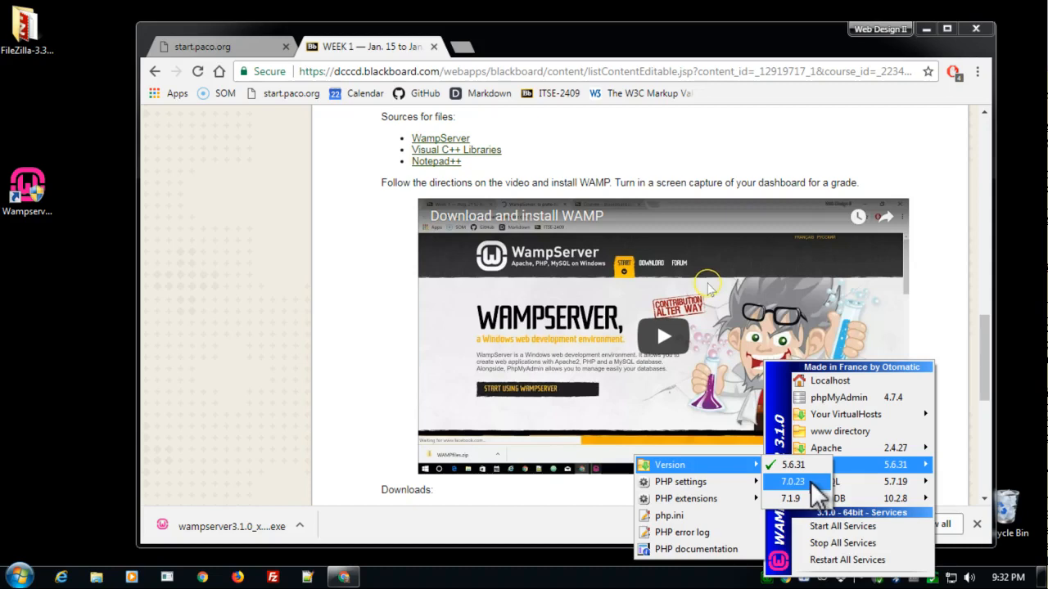
left_click(798, 499)
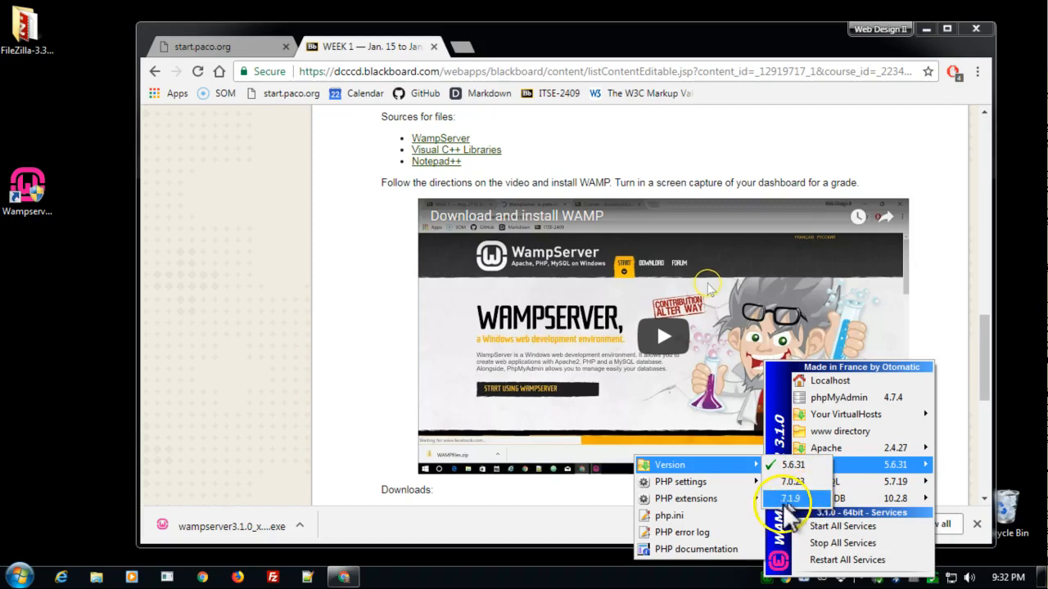
left_click(801, 501)
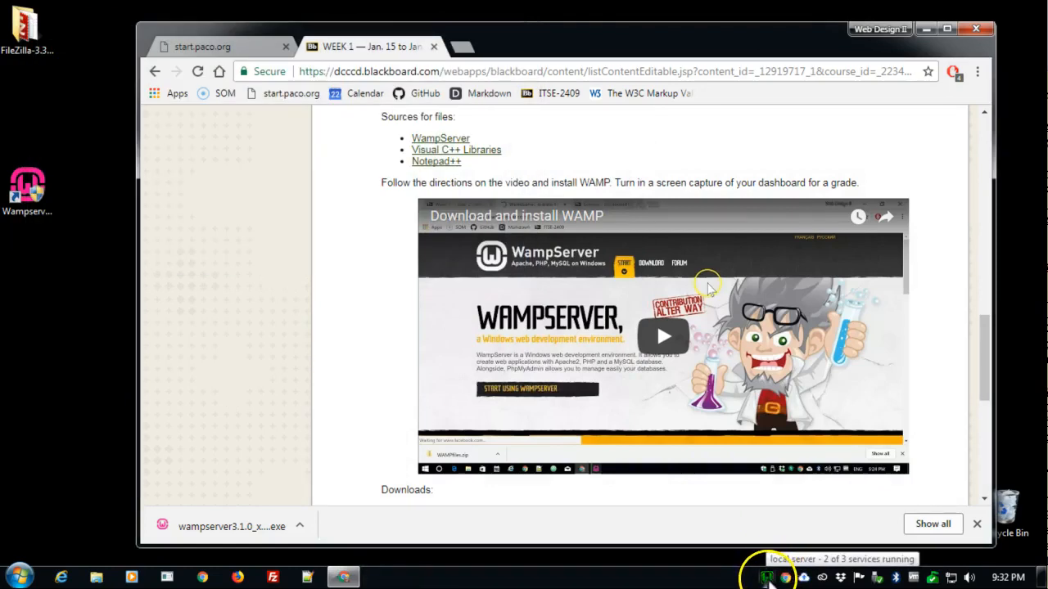
- Open WampServer's localhost homepage and review its server configuration, tools, projects and aliases
left_click(766, 580)
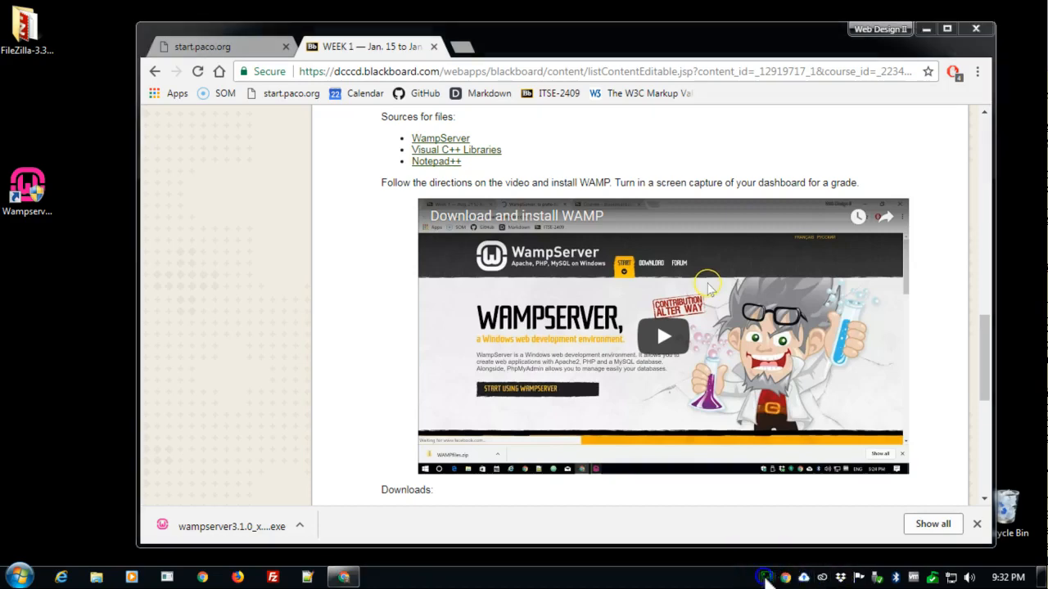
left_click(767, 579)
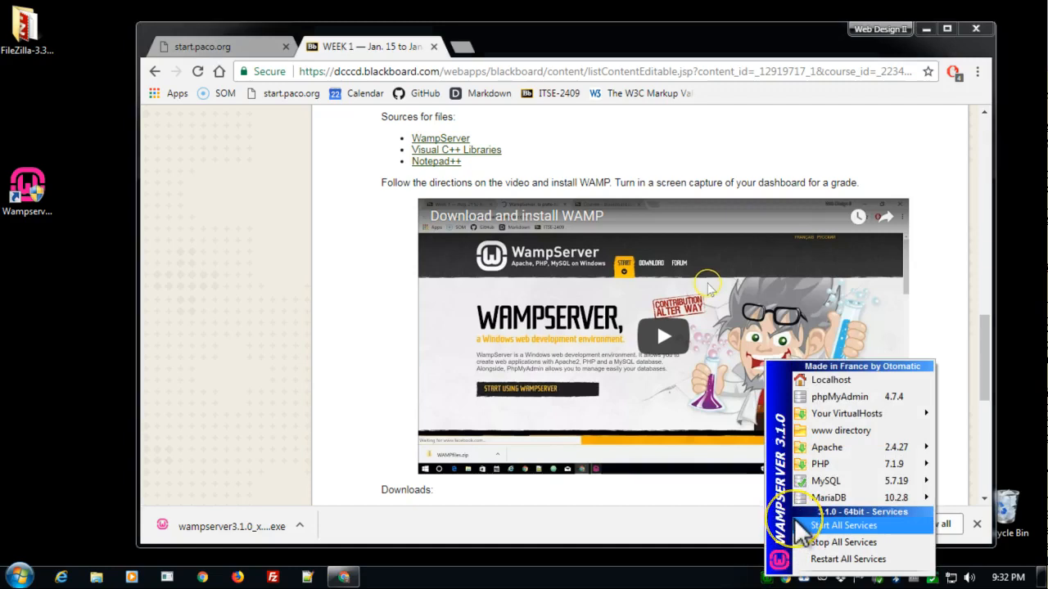
left_click(850, 380)
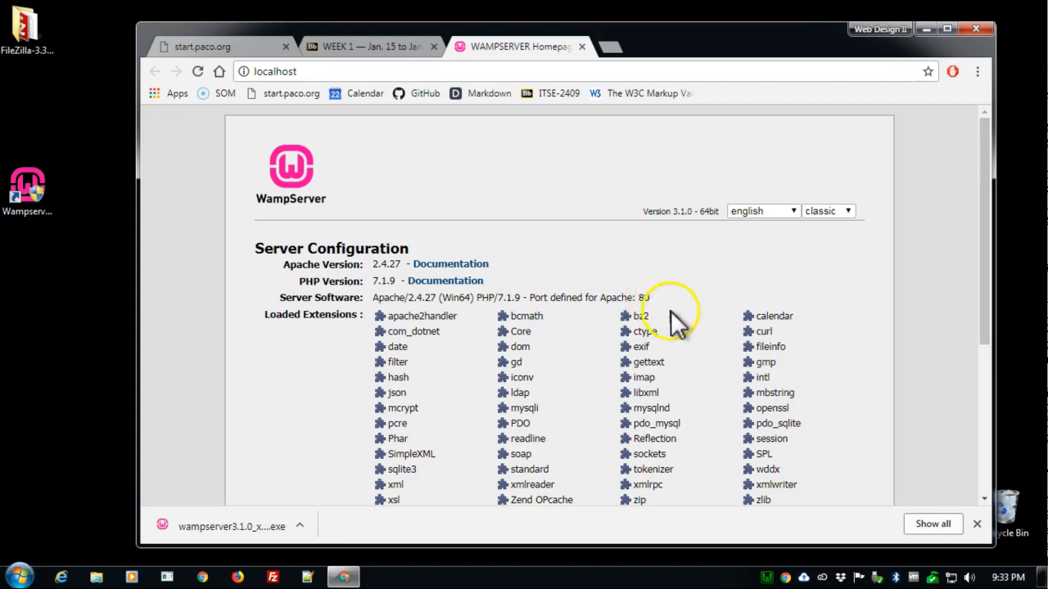
scroll(647, 303, "down", 3)
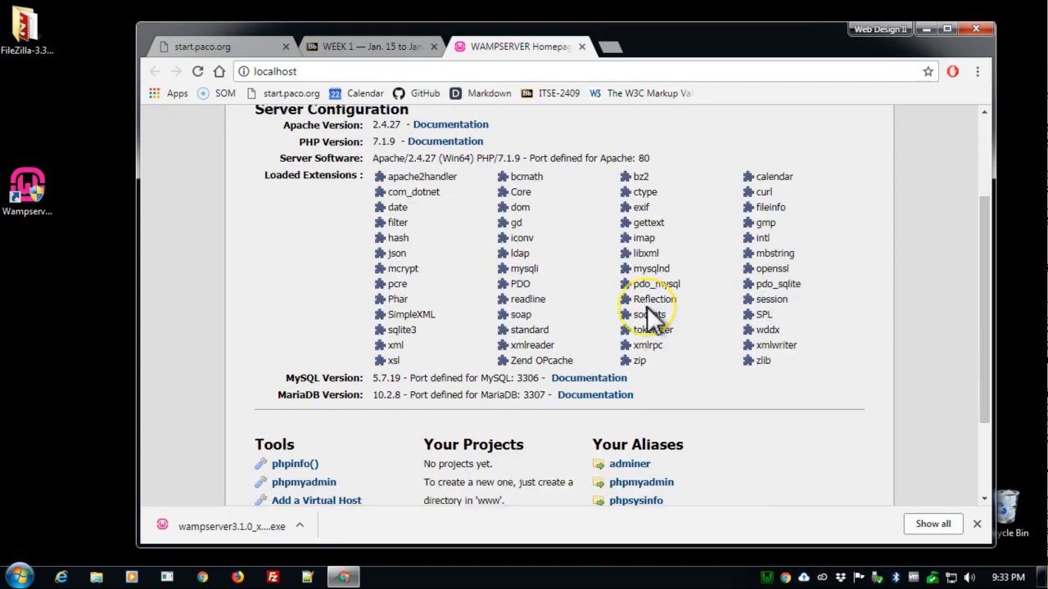
scroll(647, 306, "down", 1)
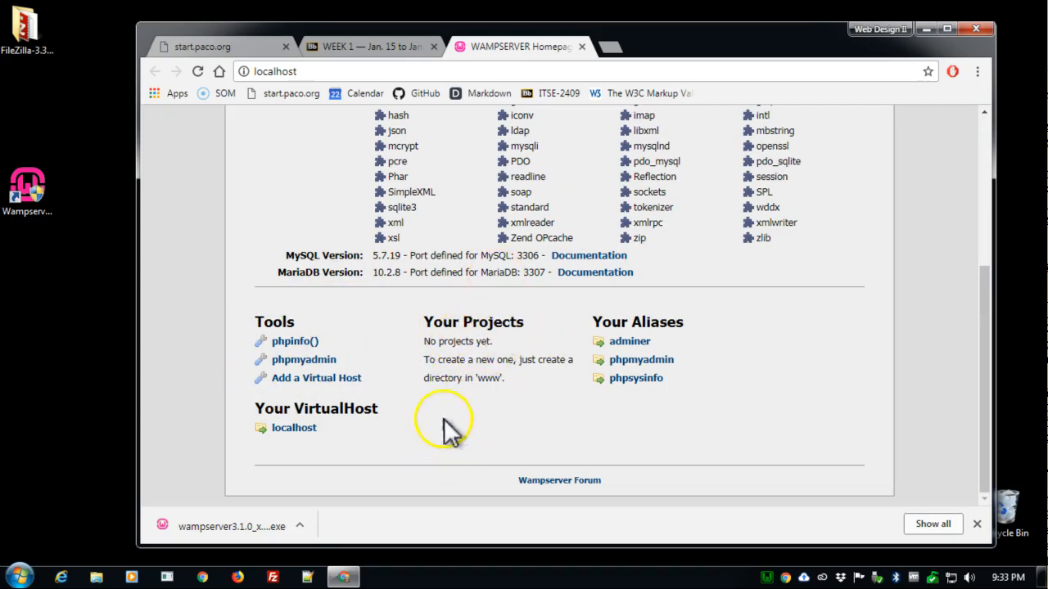
scroll(565, 393, "up", 5)
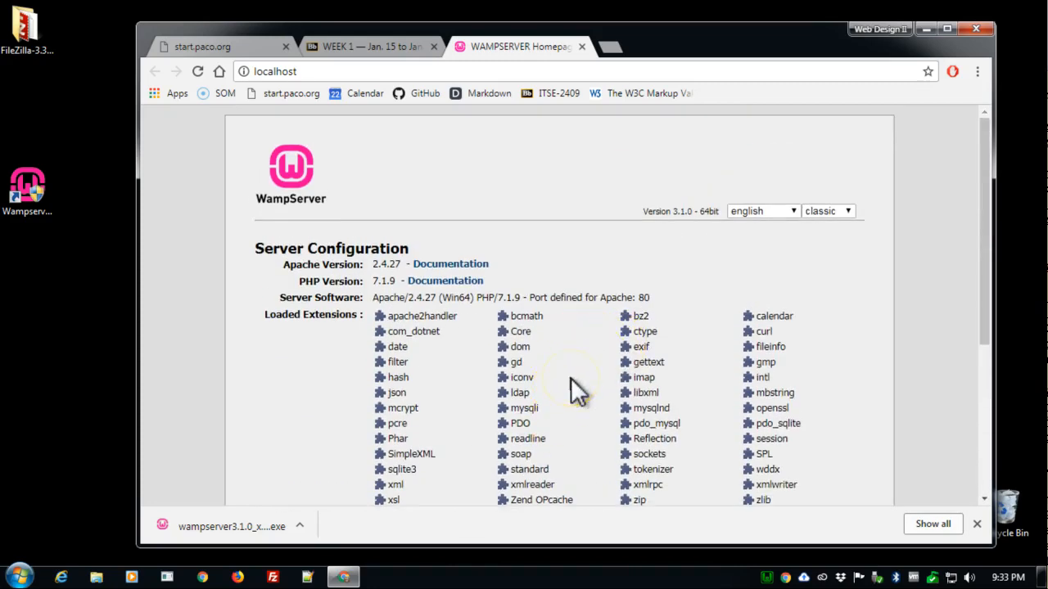
scroll(577, 391, "down", 5)
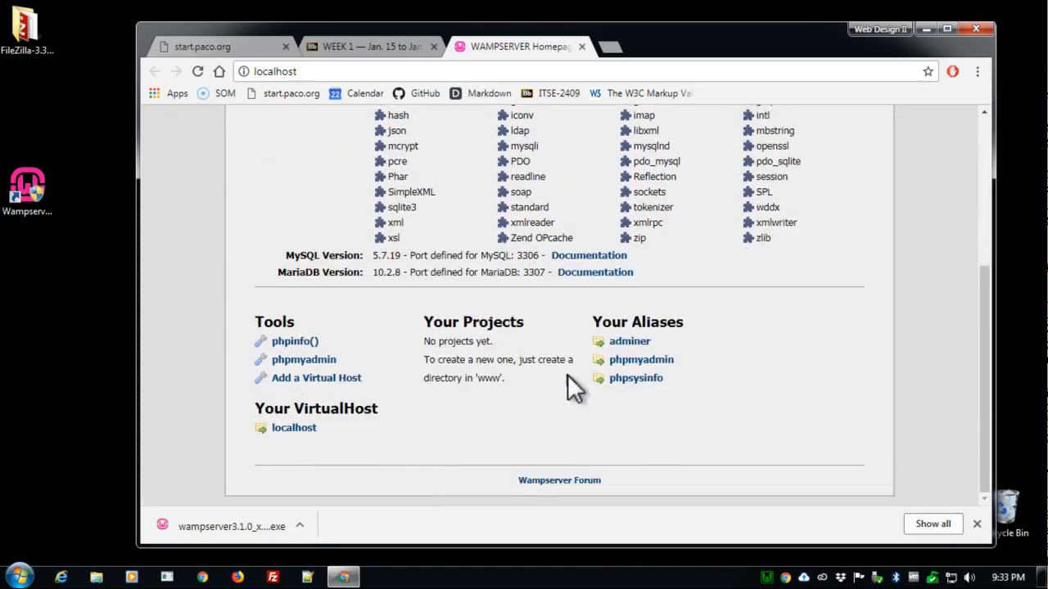
scroll(542, 421, "up", 5)
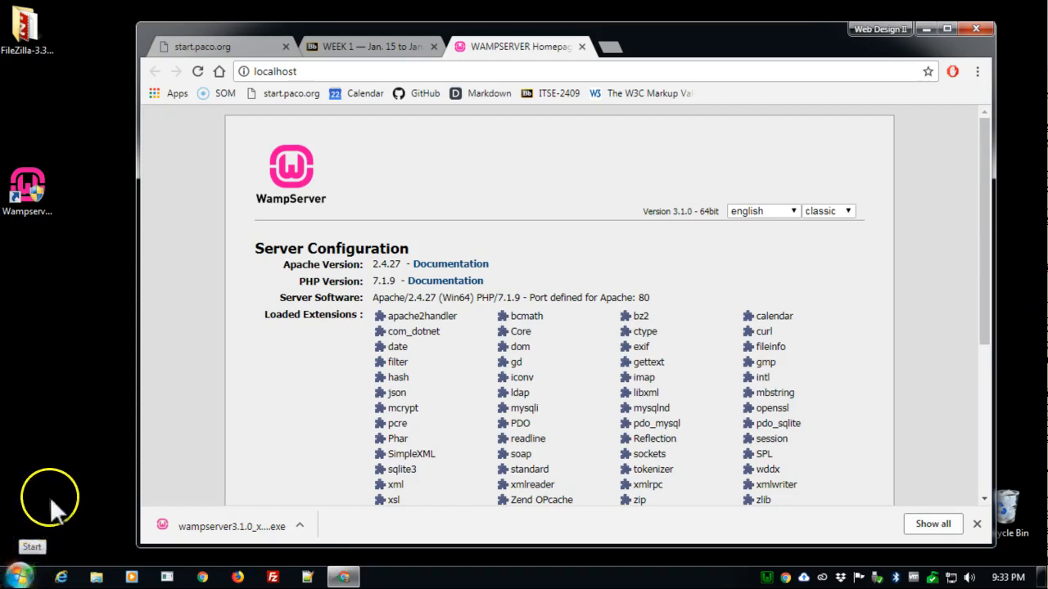
- Start Snipping Tool and capture the whole browser window showing the WampServer homepage
left_click(21, 577)
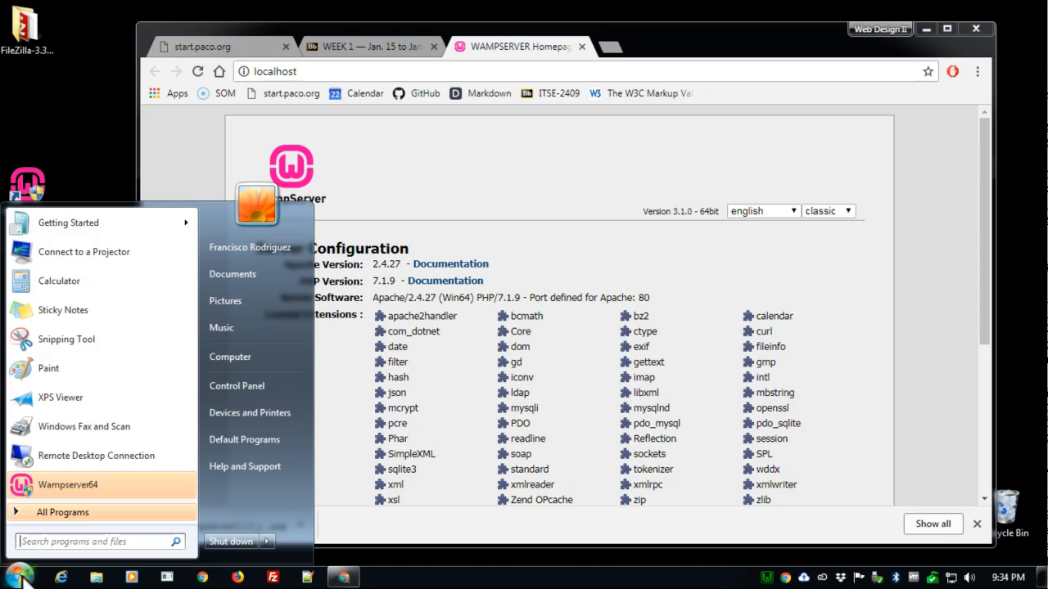
type("s")
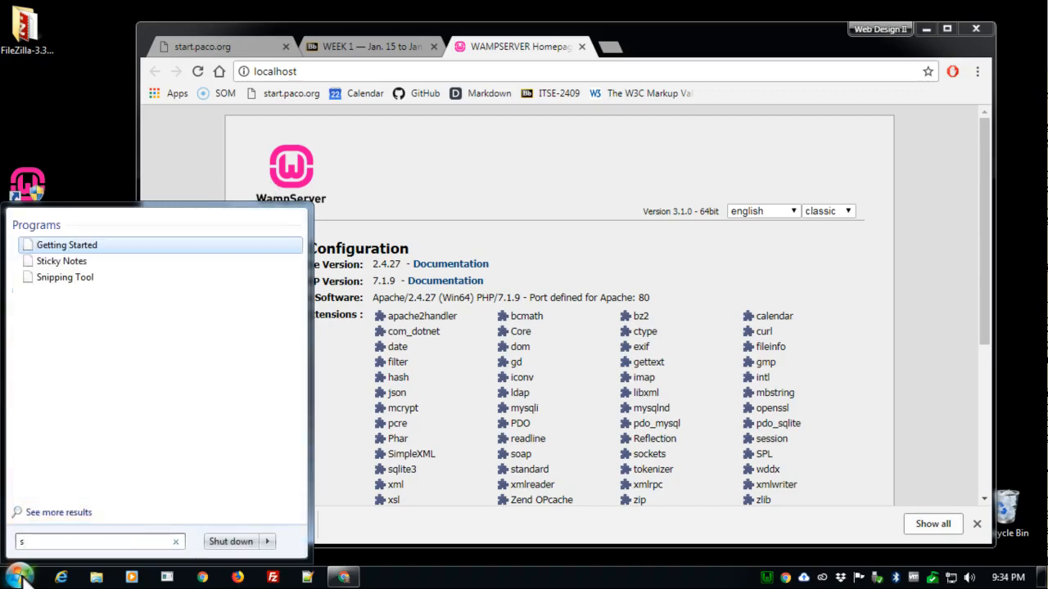
type("nip")
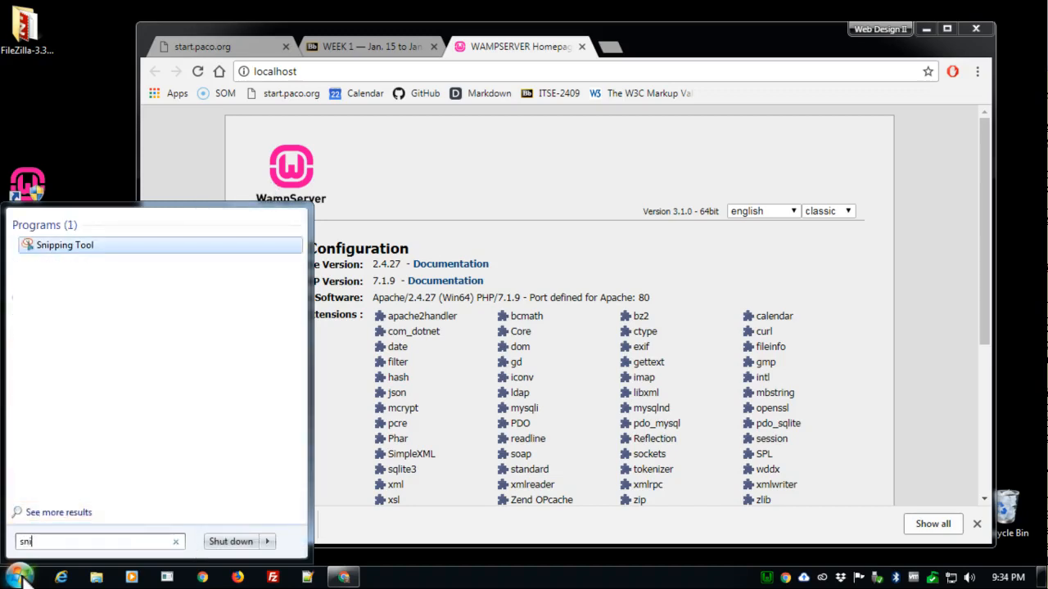
left_click(85, 248)
left_click(263, 183)
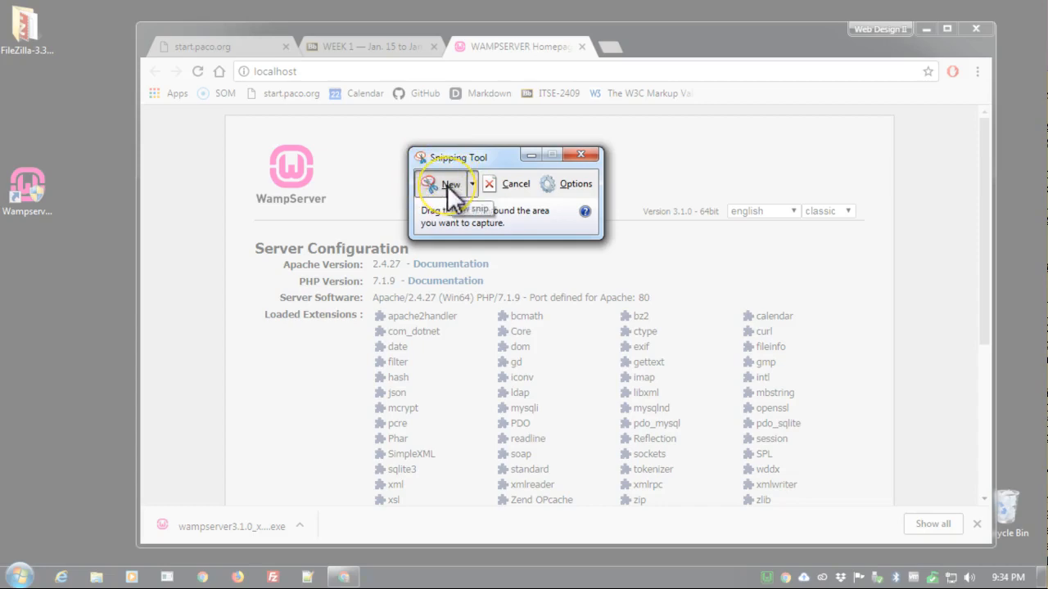
left_click(448, 187)
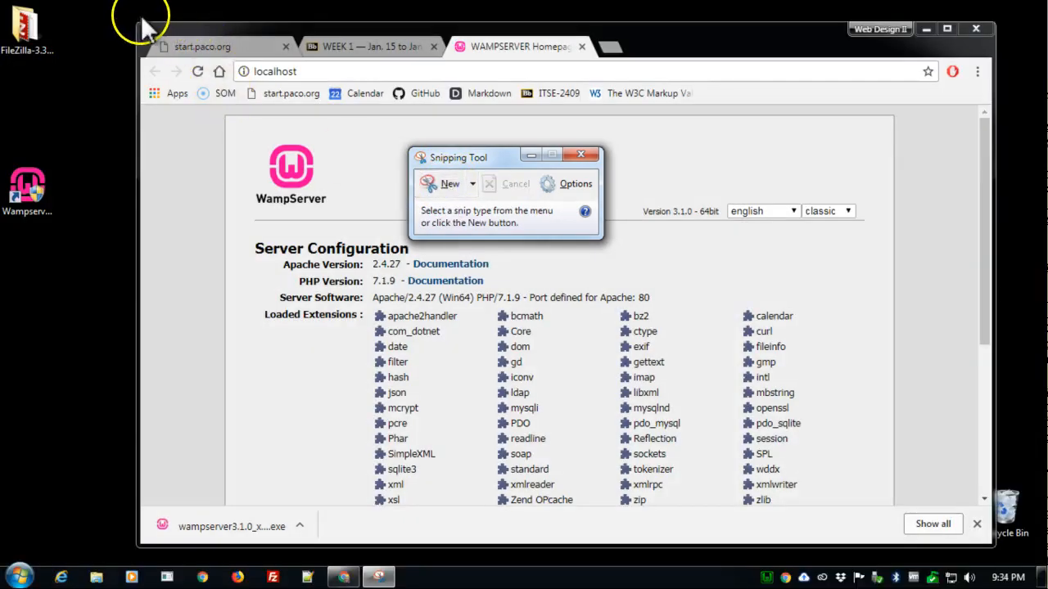
left_click(450, 188)
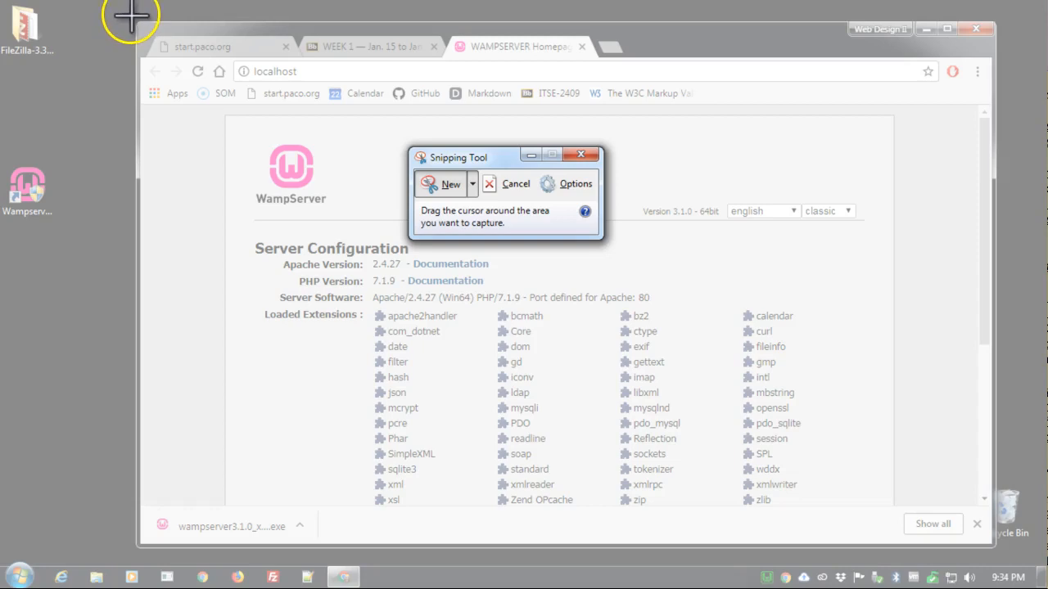
left_click_drag(131, 14, 1009, 557)
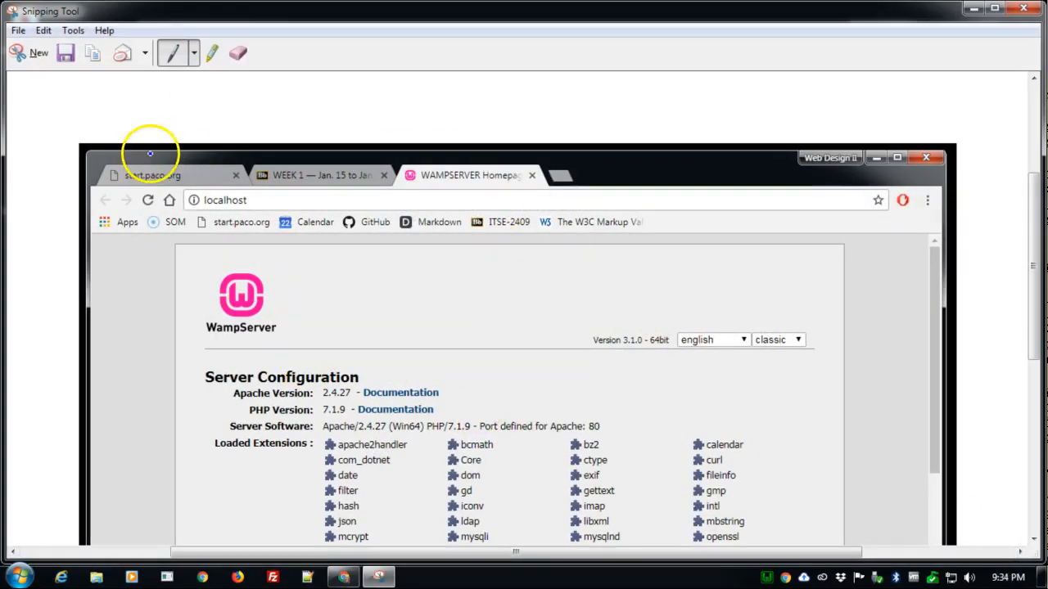
- Save the snip to the desktop as mywamp in PNG format and close Snipping Tool
left_click(66, 54)
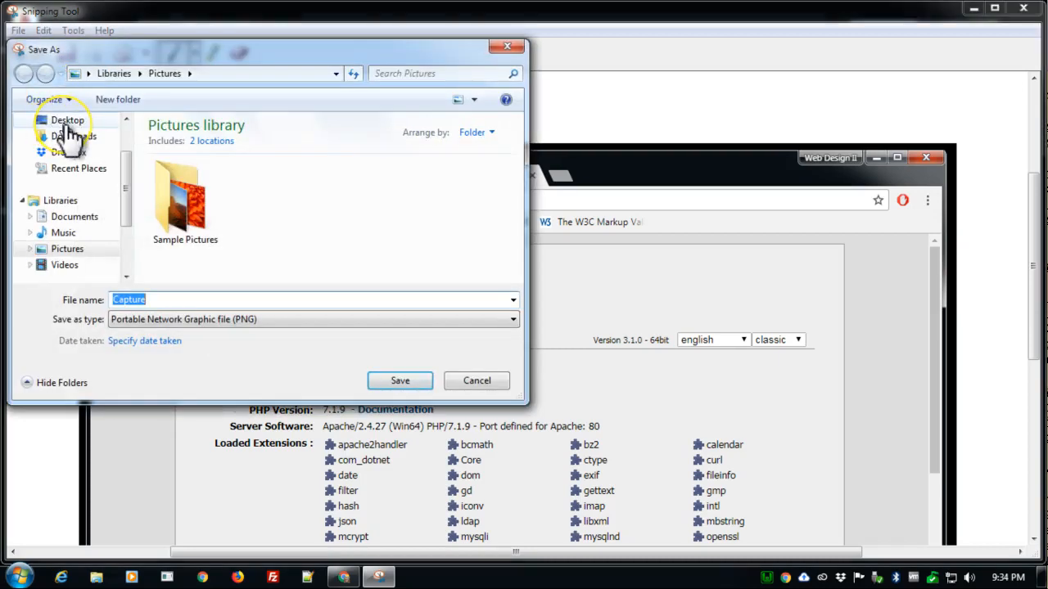
left_click(67, 122)
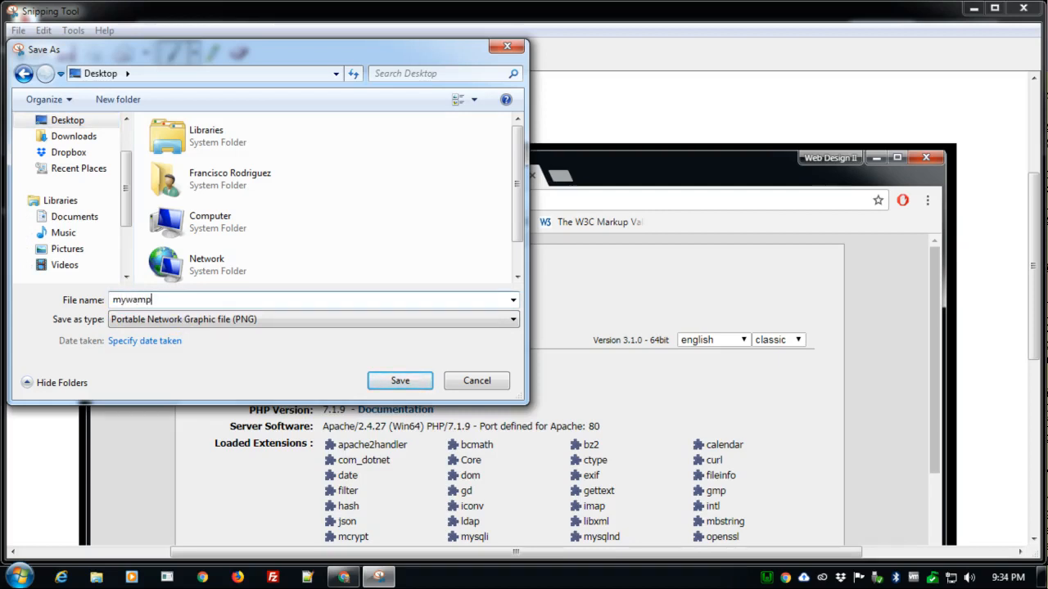
type("mywamp")
left_click(200, 318)
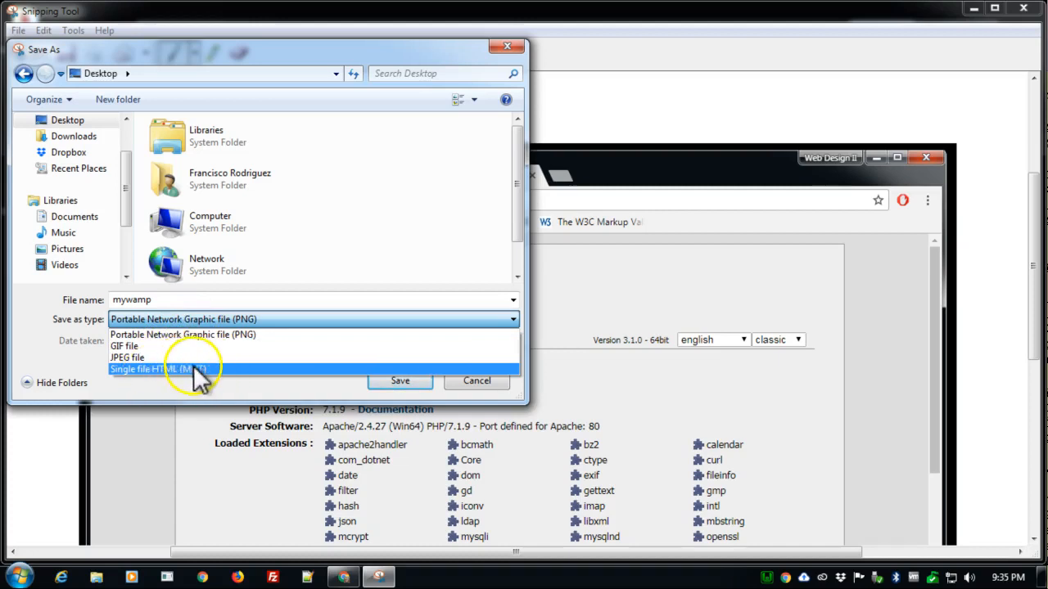
left_click(414, 385)
left_click(414, 383)
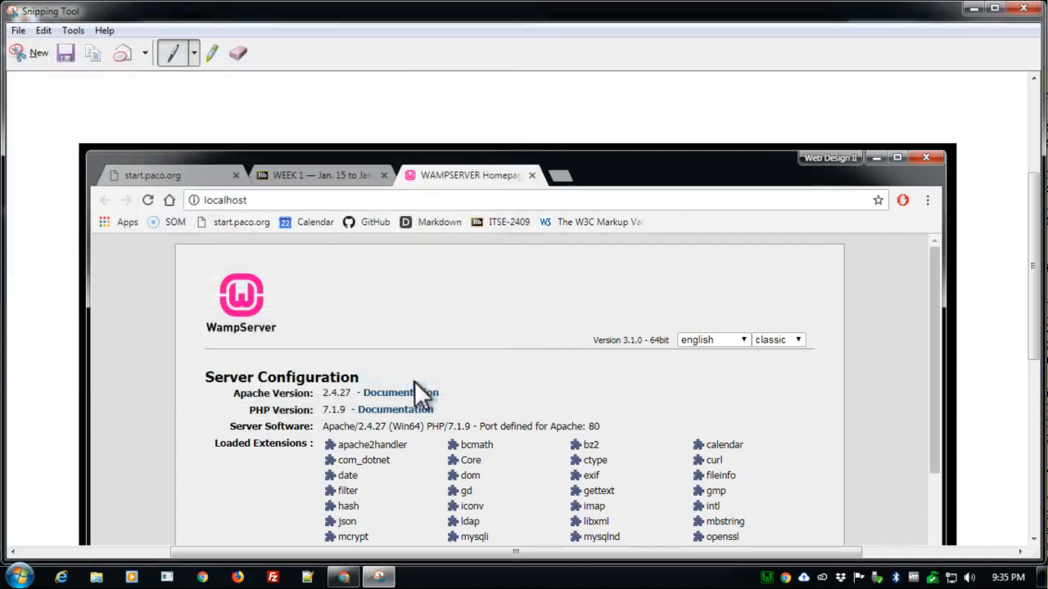
left_click(1023, 10)
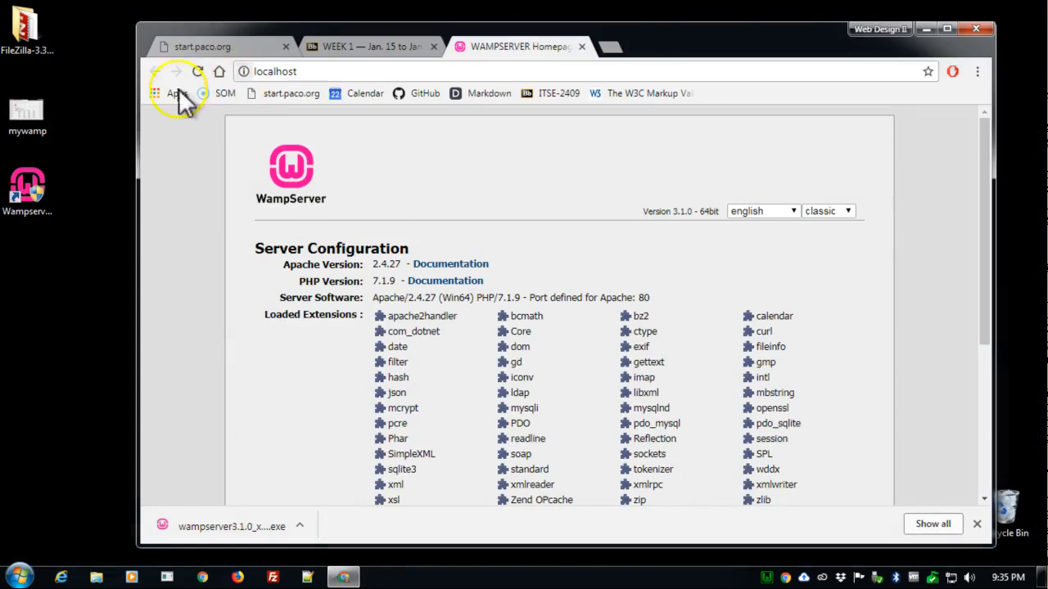
- Check the mywamp image on the desktop and return to the WEEK 1 course page in the browser
left_click(34, 115)
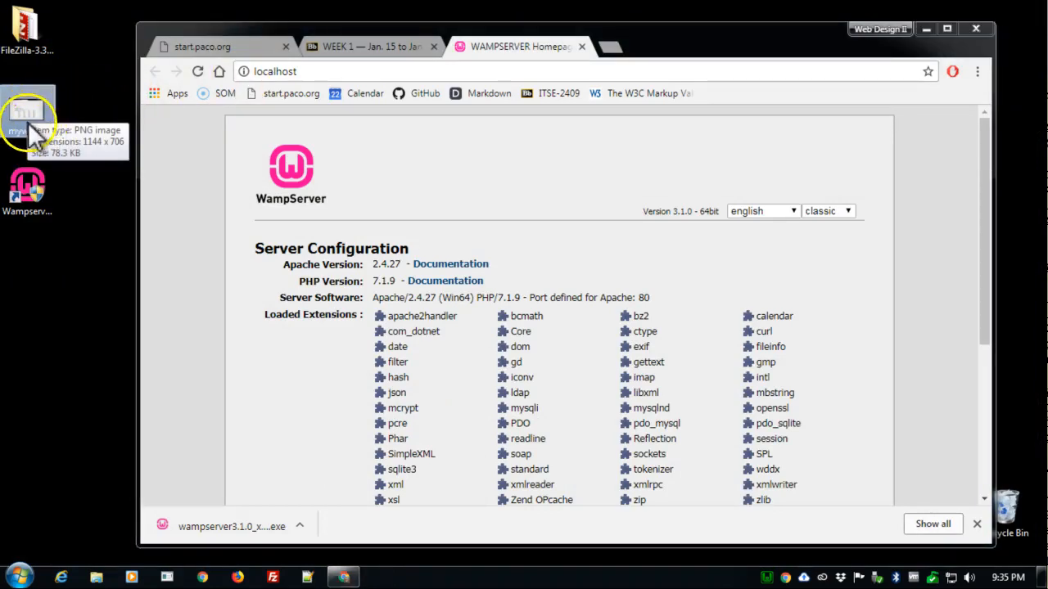
left_click(385, 43)
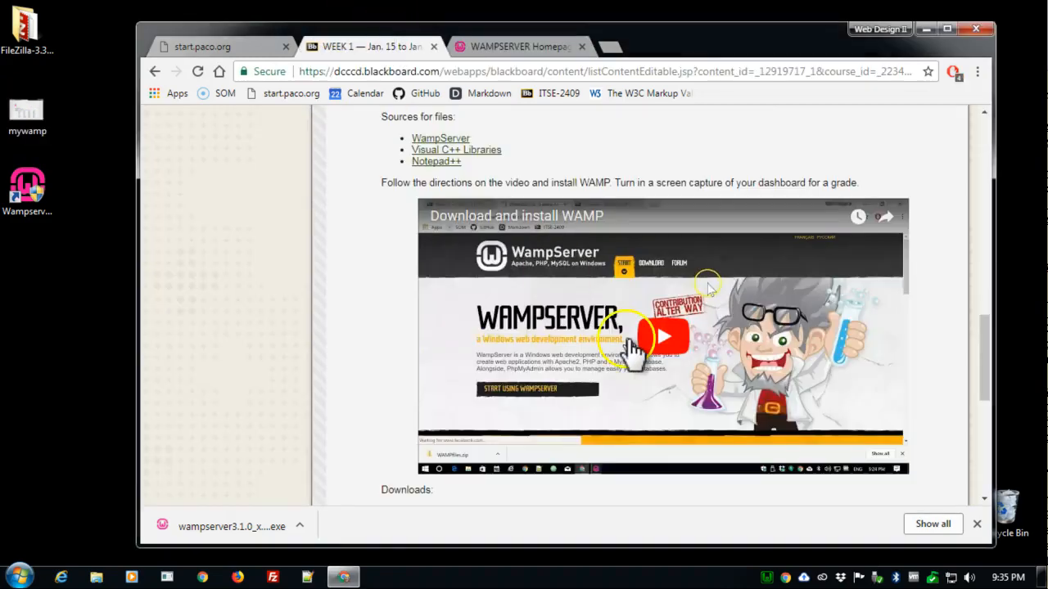
- Open the 1.1 Install WAMP assignment from the WEEK 1 course page
scroll(610, 354, "down", 1)
scroll(610, 351, "down", 3)
scroll(486, 303, "up", 5)
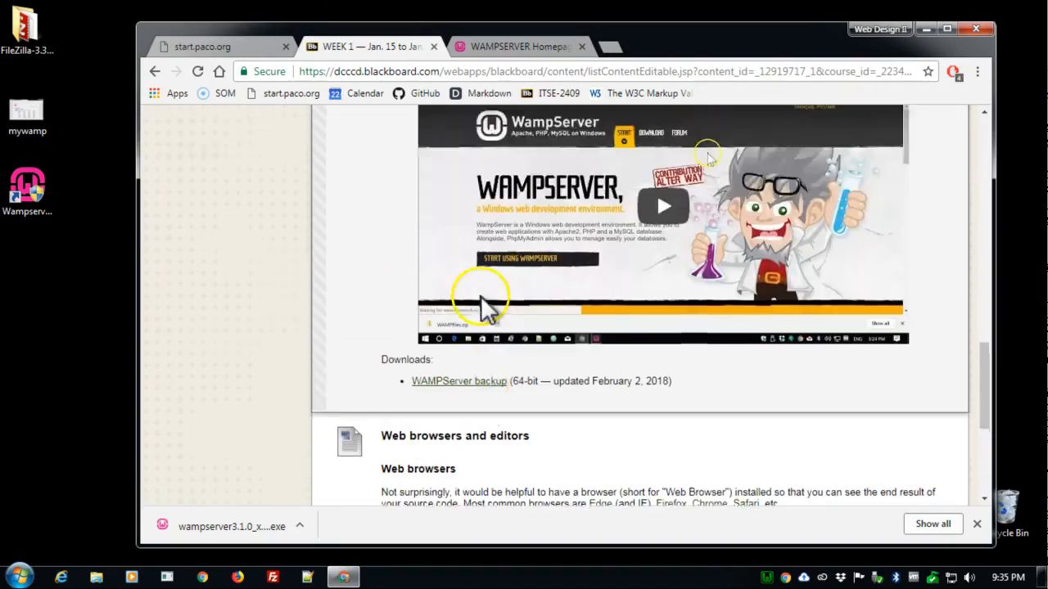
scroll(448, 319, "up", 4)
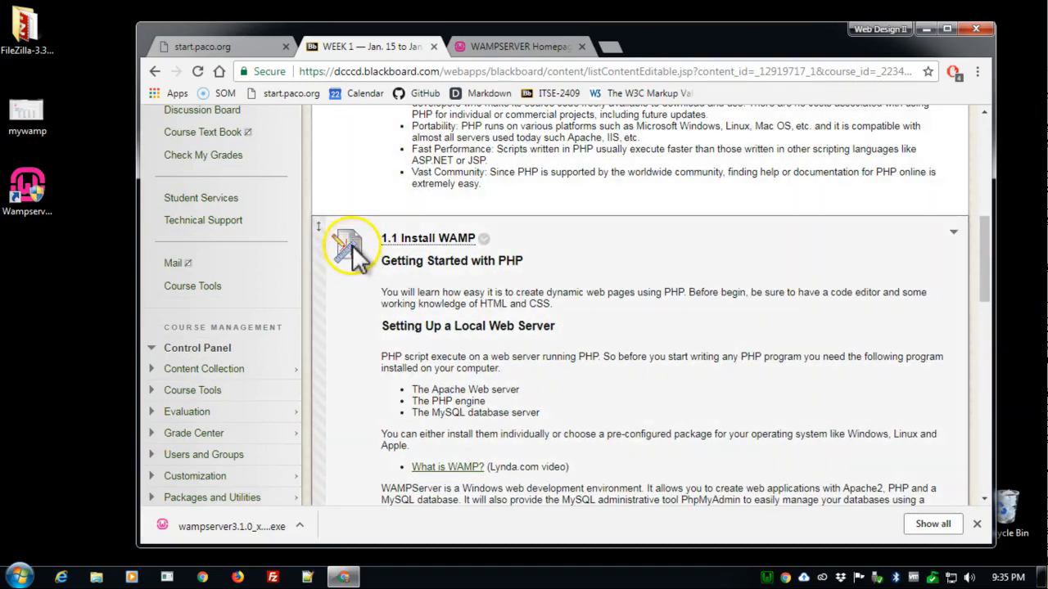
left_click(438, 238)
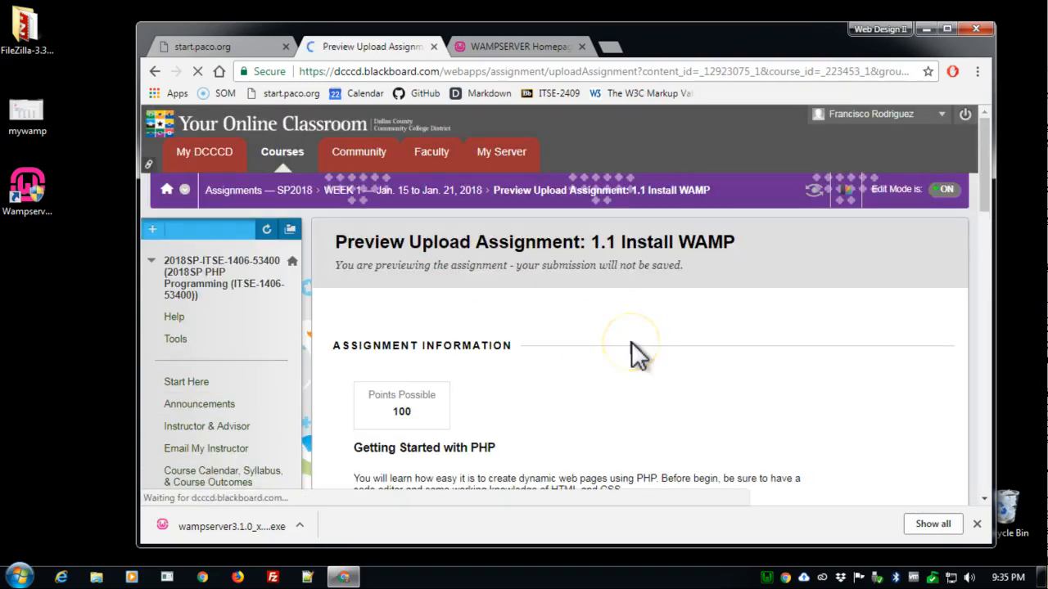
- Attach the mywamp PNG image from the desktop to the assignment submission
scroll(631, 342, "down", 4)
scroll(631, 341, "down", 7)
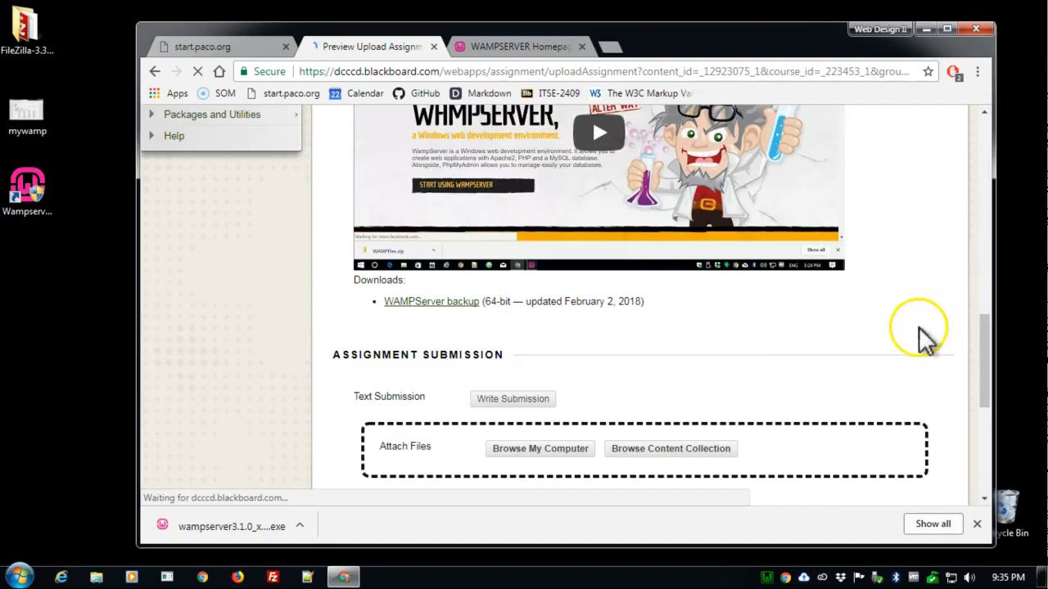
scroll(551, 317, "down", 3)
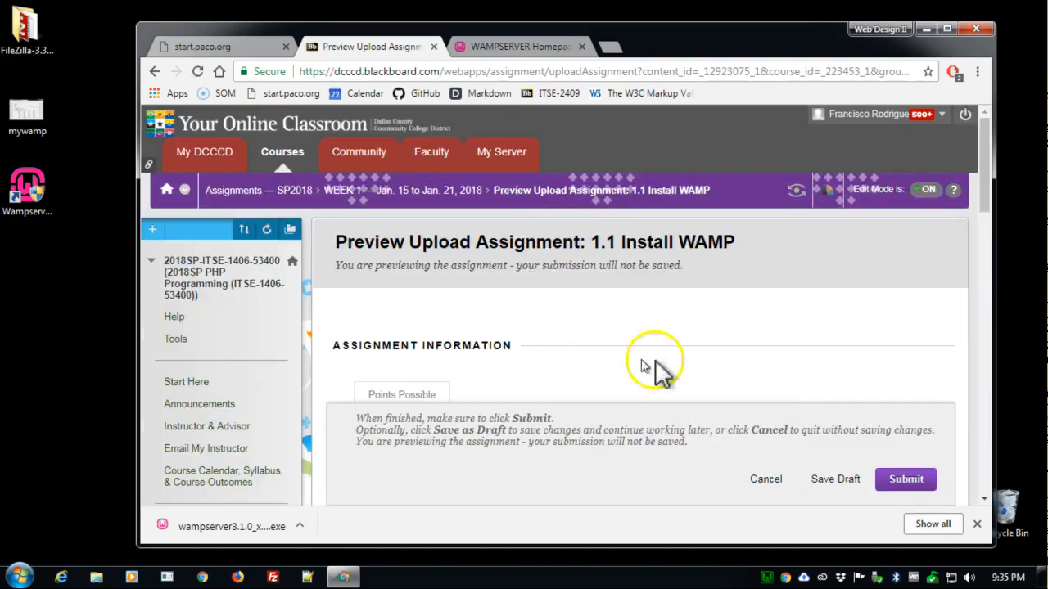
scroll(720, 361, "down", 5)
scroll(786, 352, "down", 8)
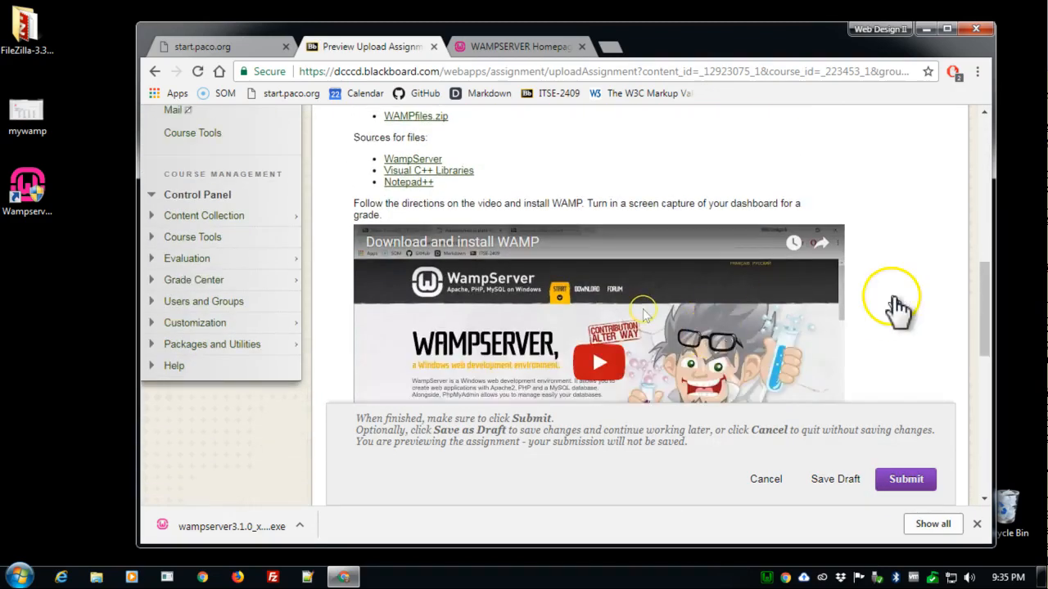
scroll(536, 164, "down", 2)
scroll(569, 168, "up", 3)
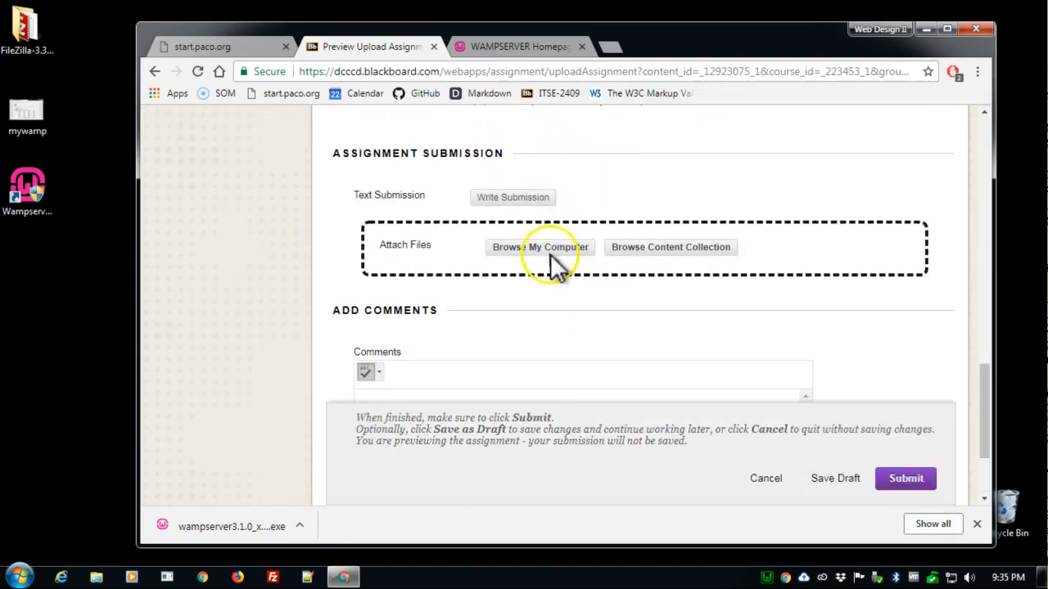
left_click(551, 249)
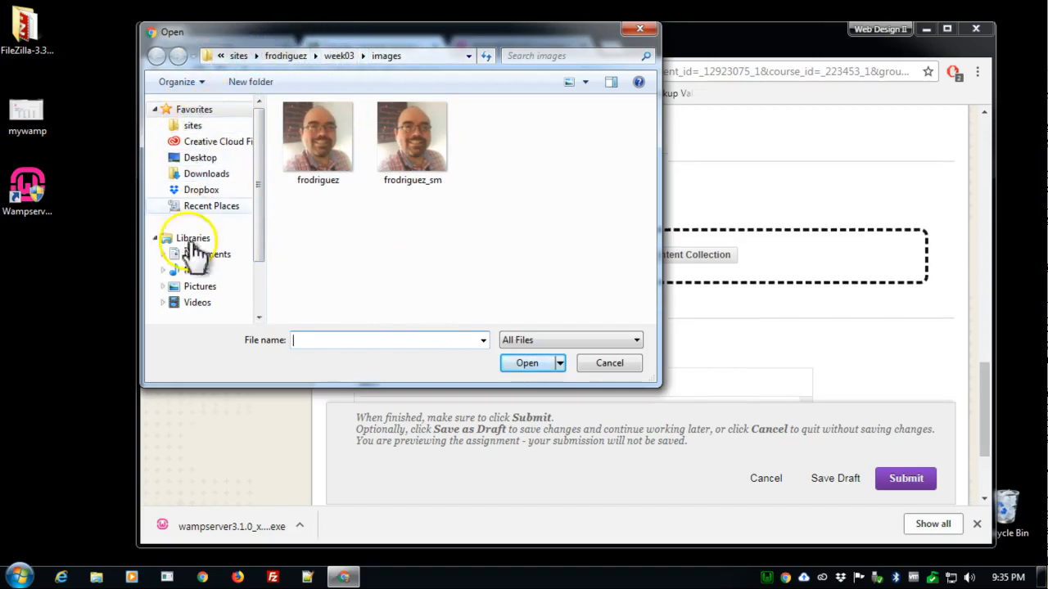
left_click(207, 158)
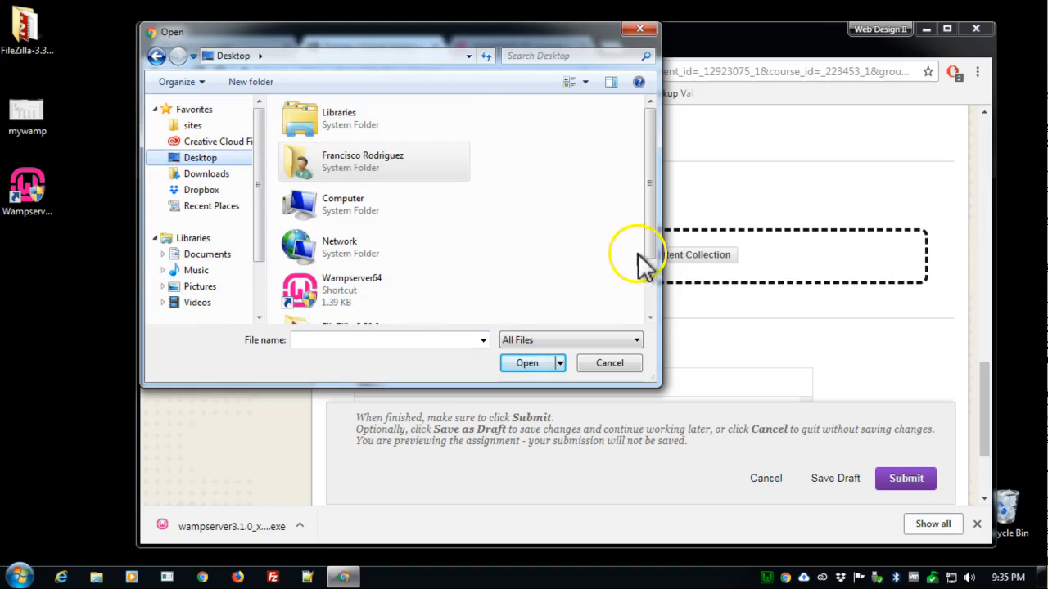
left_click_drag(646, 252, 643, 311)
left_click(346, 314)
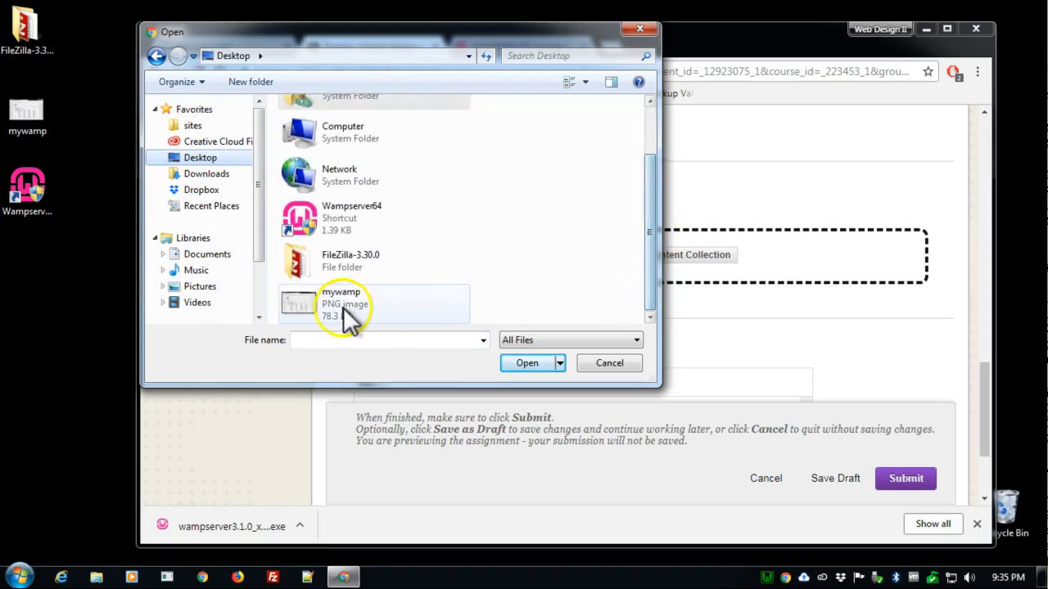
left_click(536, 363)
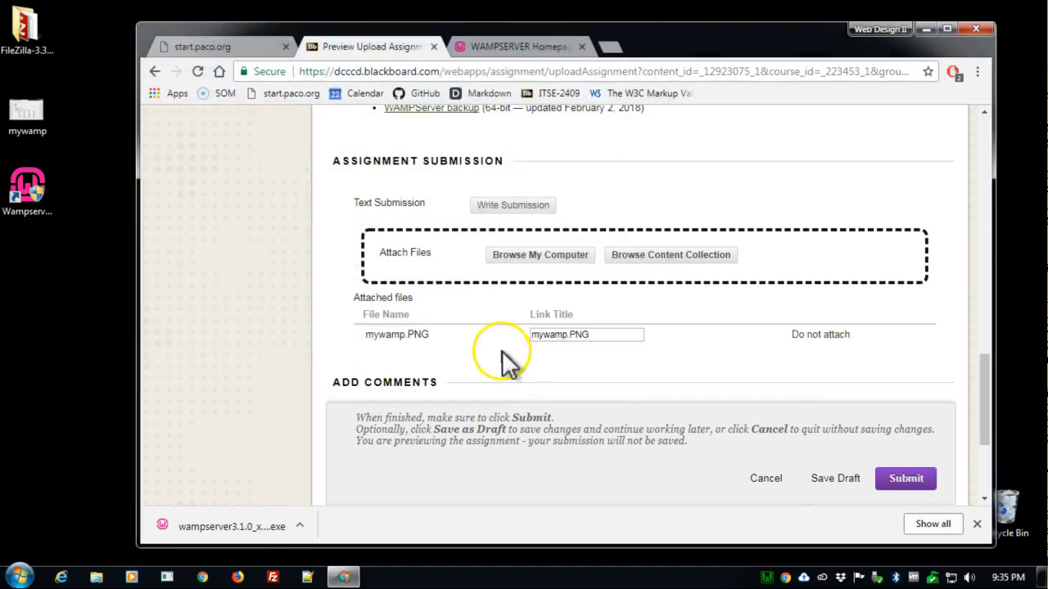
- Try to submit the 1.1 Install WAMP assignment with the attached screen capture, and return to the start of the assignment page
scroll(813, 357, "down", 3)
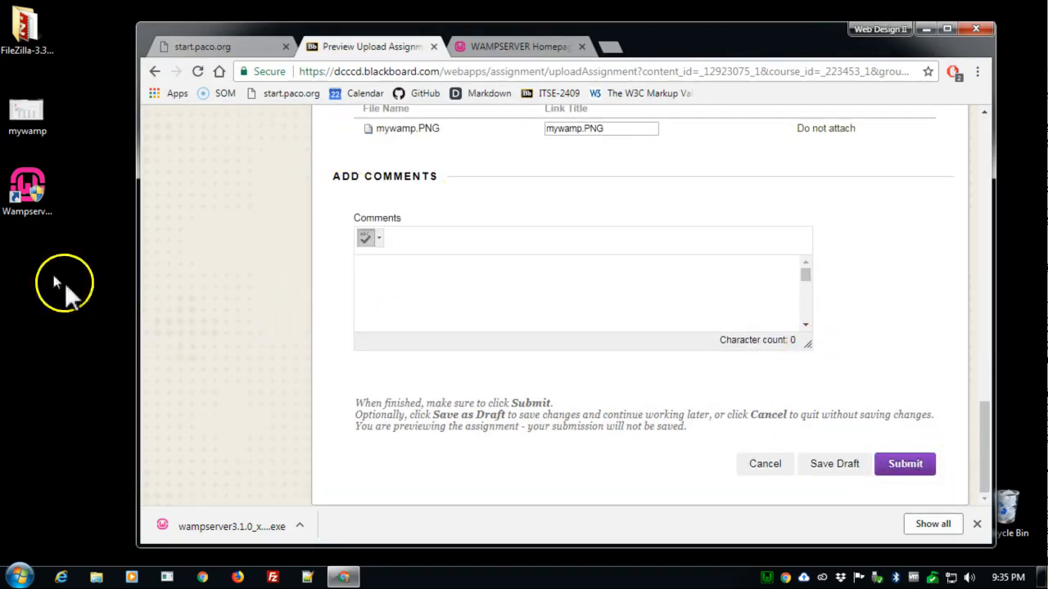
left_click(916, 469)
scroll(864, 417, "up", 10)
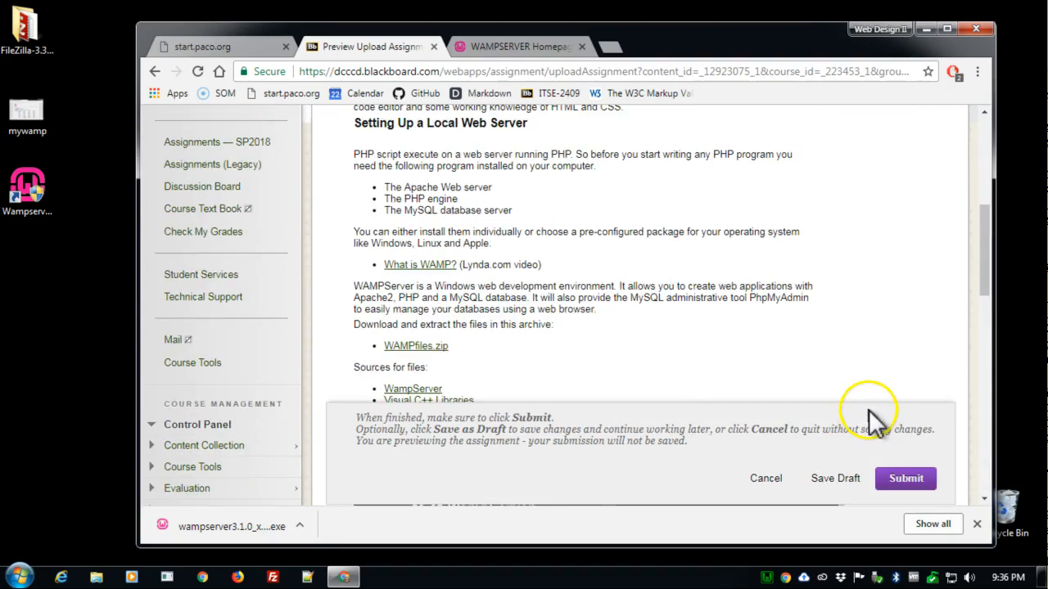
scroll(872, 422, "up", 3)
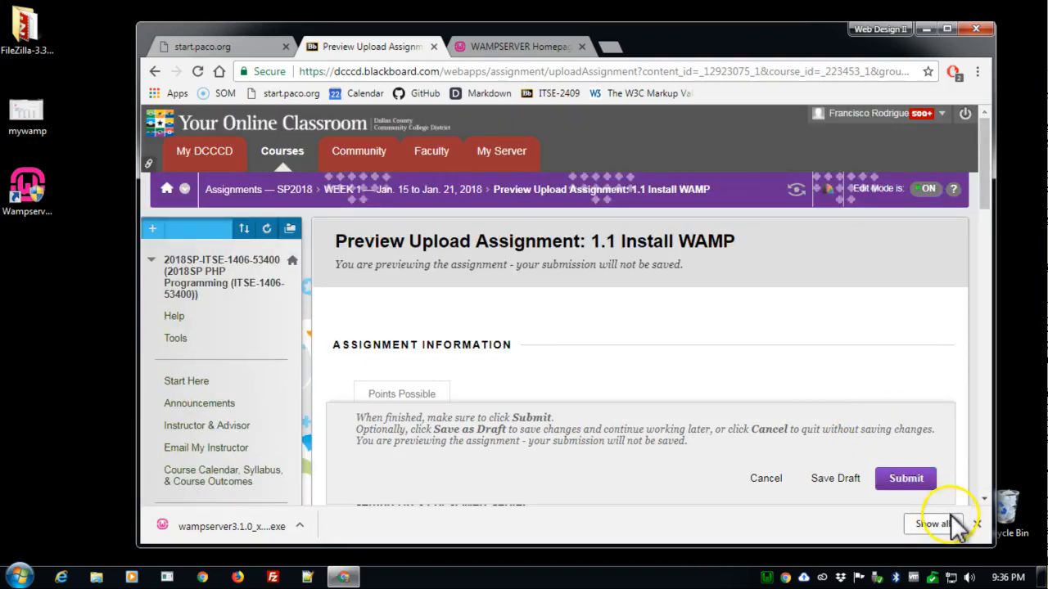